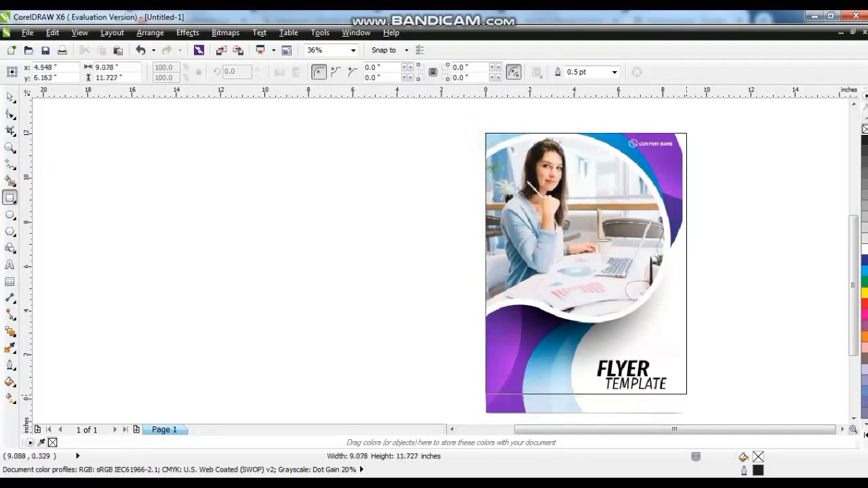
Move the flyer-sized rectangle into the empty area to the left of the reference flyer and deselect it.
{"action": "left_click", "coordinate": [9, 97]}
{"action": "left_click_drag", "start_coordinate": [583, 272], "coordinate": [296, 273]}
{"action": "left_click", "coordinate": [402, 279]}
Trace the flyer's photo area with a closed four-point straight-line outline starting on its left edge.
{"action": "left_click", "coordinate": [9, 147]}
{"action": "left_click_drag", "start_coordinate": [448, 122], "coordinate": [719, 336]}
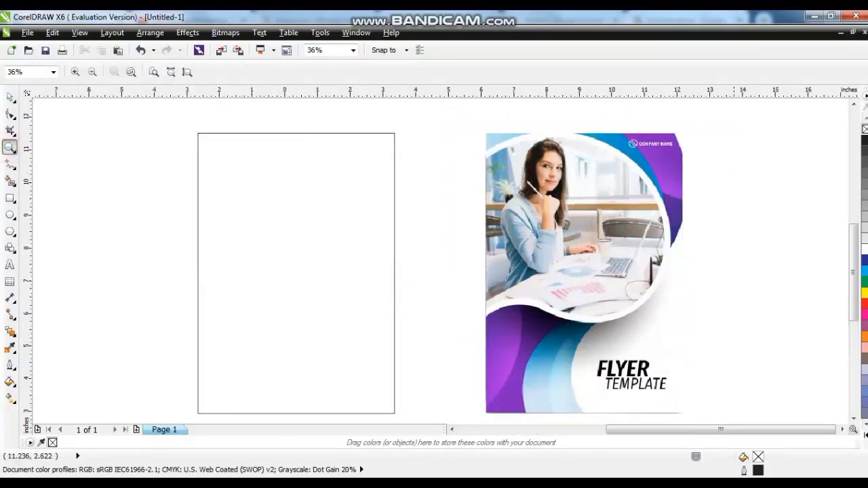
{"action": "left_click", "coordinate": [10, 164]}
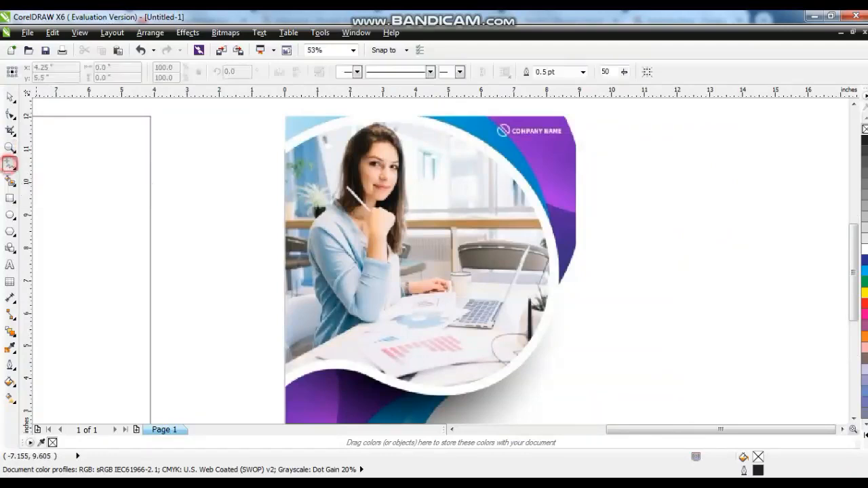
{"action": "left_click", "coordinate": [285, 142]}
{"action": "left_click", "coordinate": [284, 159]}
{"action": "key", "text": "ctrl+z"}
{"action": "left_click", "coordinate": [285, 156]}
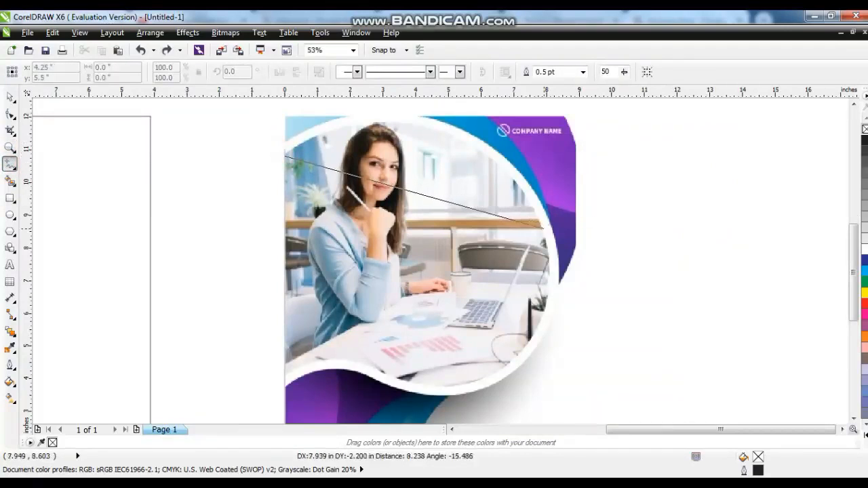
{"action": "left_click", "coordinate": [548, 232]}
{"action": "left_click", "coordinate": [366, 364]}
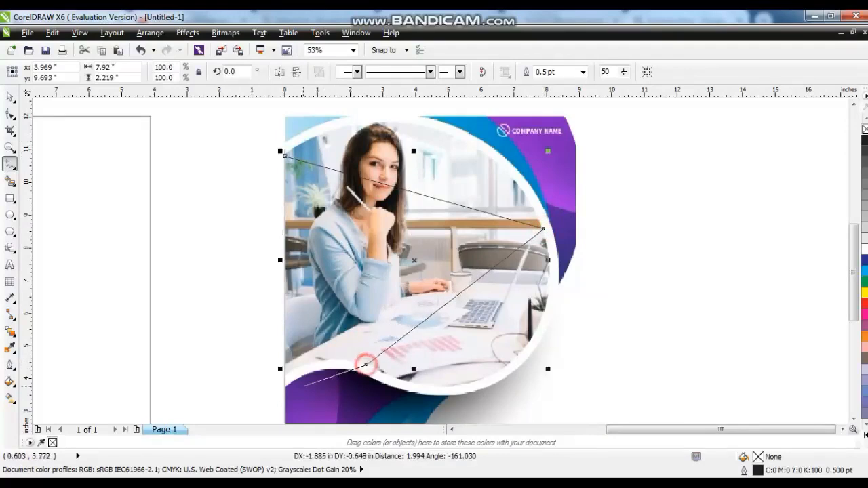
{"action": "left_click", "coordinate": [285, 376]}
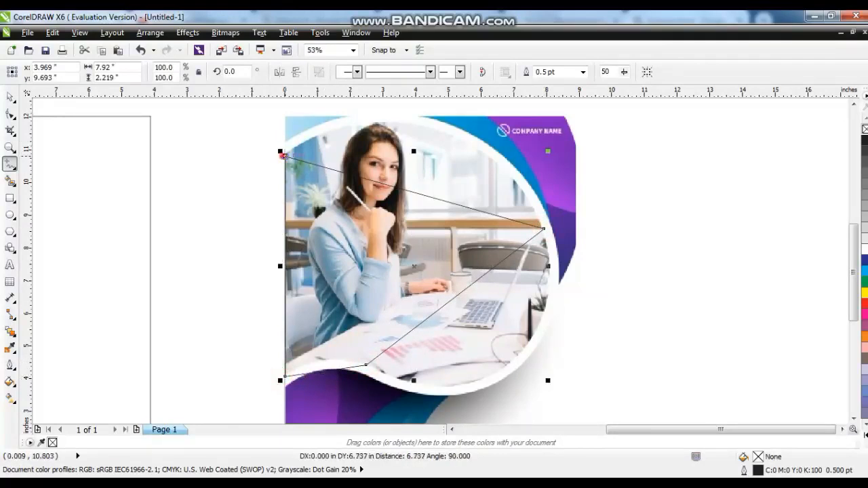
{"action": "left_click", "coordinate": [285, 156]}
Convert the outline's segments to curves and bend the upper and lower-right edges to follow the photo's rounded border.
{"action": "left_click", "coordinate": [9, 113]}
{"action": "left_click_drag", "start_coordinate": [198, 131], "coordinate": [577, 398]}
{"action": "left_click", "coordinate": [179, 71]}
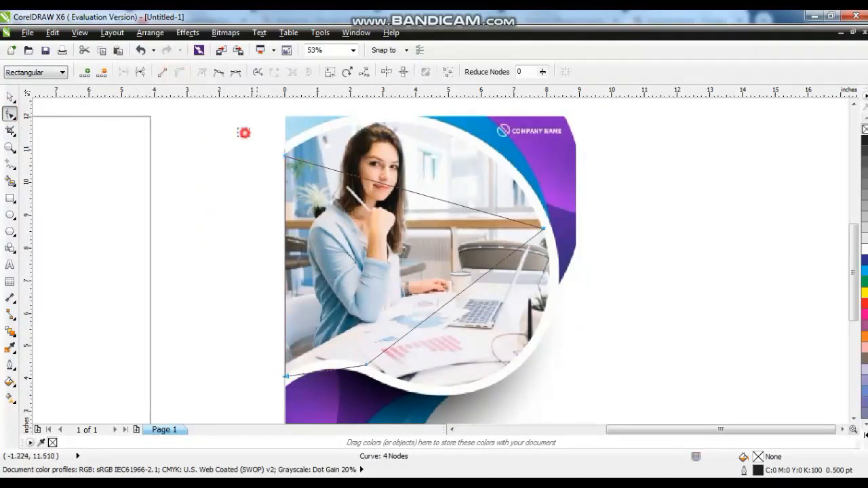
{"action": "left_click_drag", "start_coordinate": [370, 178], "coordinate": [345, 112]}
{"action": "left_click_drag", "start_coordinate": [458, 203], "coordinate": [500, 115]}
{"action": "left_click", "coordinate": [494, 225]}
{"action": "left_click_drag", "start_coordinate": [477, 279], "coordinate": [499, 361]}
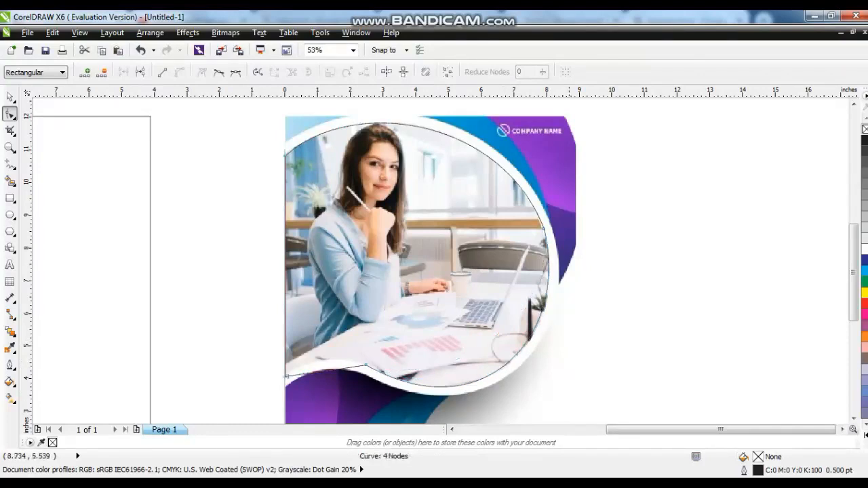
Fine-tune the curve on the photo's right side and bend the lower-left segment to match the wave beneath the photo.
{"action": "left_click_drag", "start_coordinate": [501, 241], "coordinate": [501, 240]}
{"action": "left_click_drag", "start_coordinate": [570, 334], "coordinate": [576, 322]}
{"action": "left_click_drag", "start_coordinate": [573, 327], "coordinate": [571, 335]}
{"action": "left_click_drag", "start_coordinate": [557, 234], "coordinate": [577, 216]}
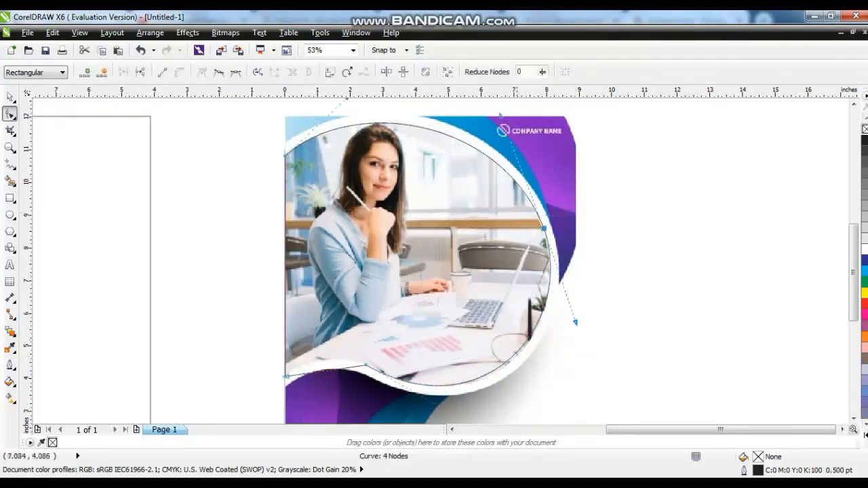
{"action": "left_click", "coordinate": [854, 418]}
{"action": "left_click", "coordinate": [853, 418]}
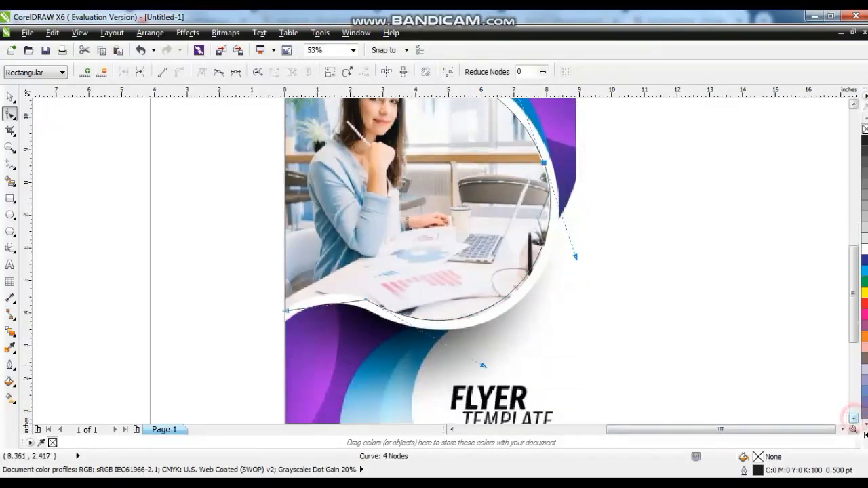
{"action": "left_click_drag", "start_coordinate": [485, 367], "coordinate": [486, 369]}
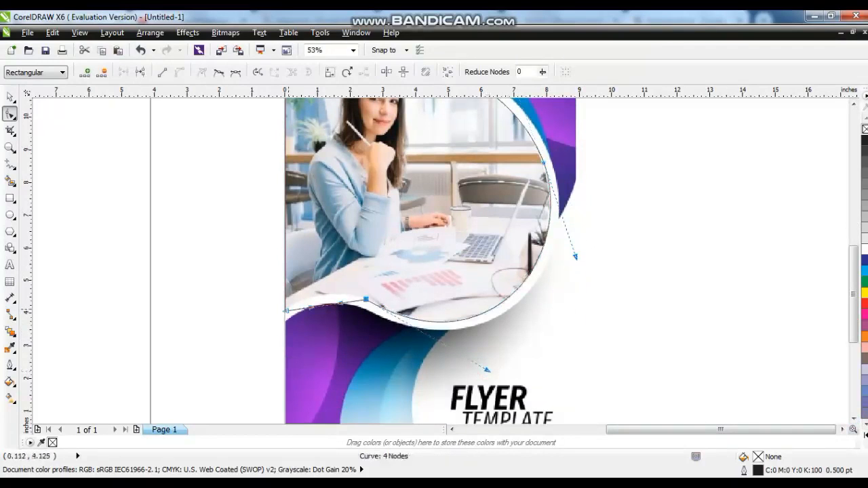
{"action": "left_click_drag", "start_coordinate": [323, 305], "coordinate": [320, 292]}
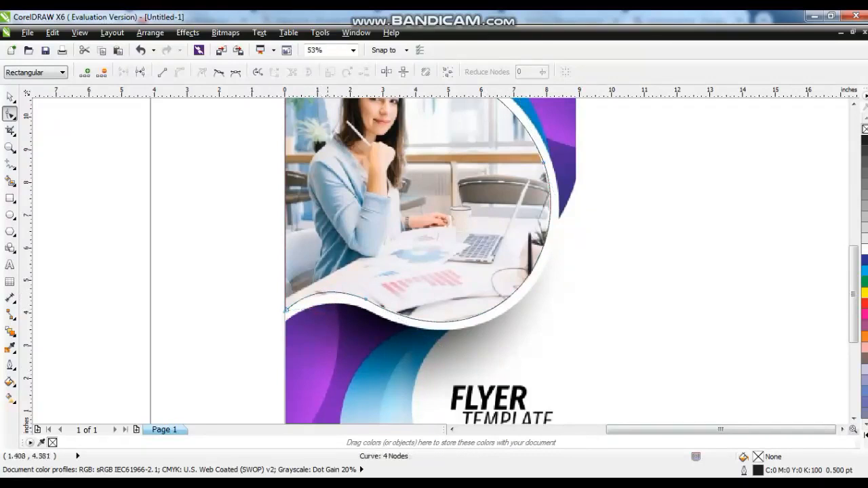
Align the traced photo frame with the left edge of the blank rectangle.
{"action": "left_click", "coordinate": [10, 97]}
{"action": "key", "text": "F3"}
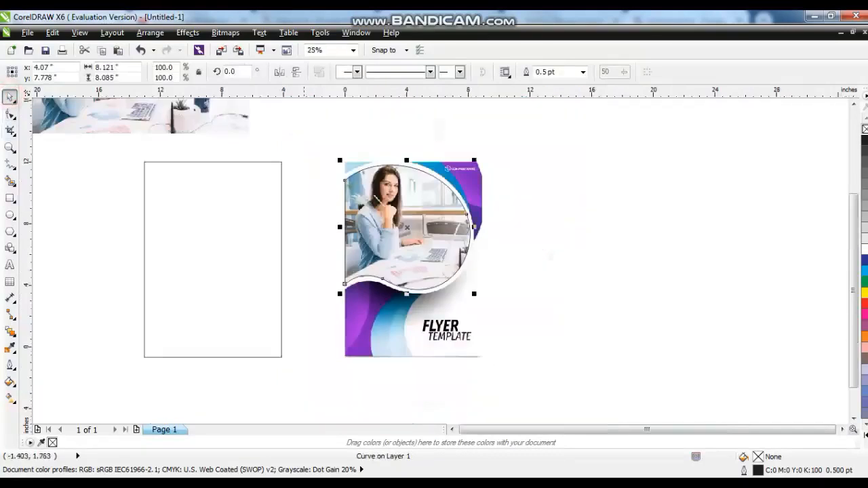
{"action": "left_click", "coordinate": [236, 162], "text": "shift"}
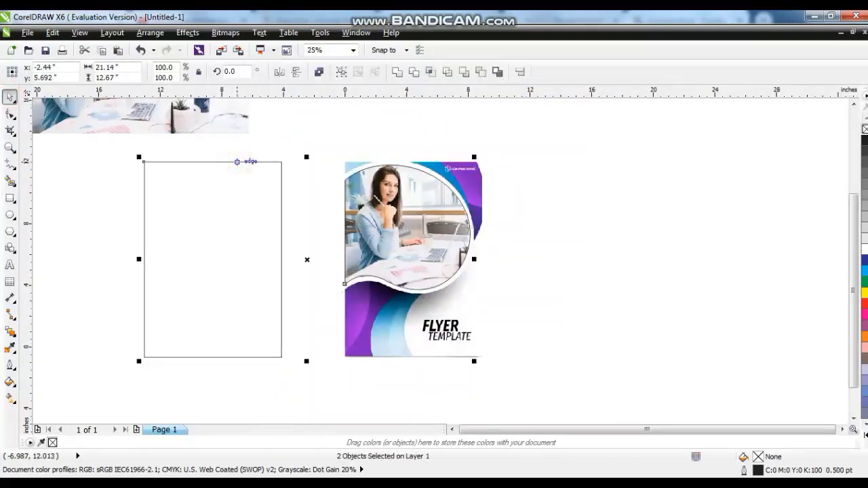
{"action": "key", "text": "l"}
{"action": "left_click", "coordinate": [84, 185]}
{"action": "left_click_drag", "start_coordinate": [104, 145], "coordinate": [544, 395]}
{"action": "key", "text": "shift+F2"}
{"action": "key", "text": "Escape"}
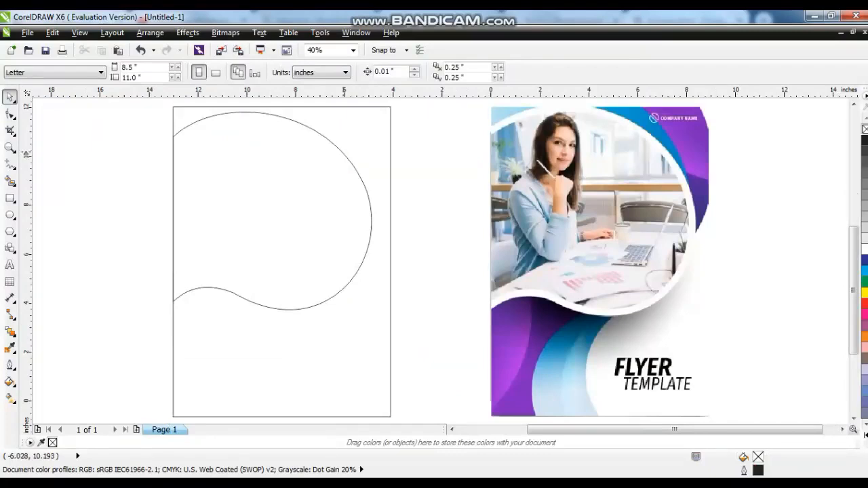
Add a one-step inside contour to the photo frame curve with an offset of about 0.21 inch.
{"action": "left_click", "coordinate": [343, 150]}
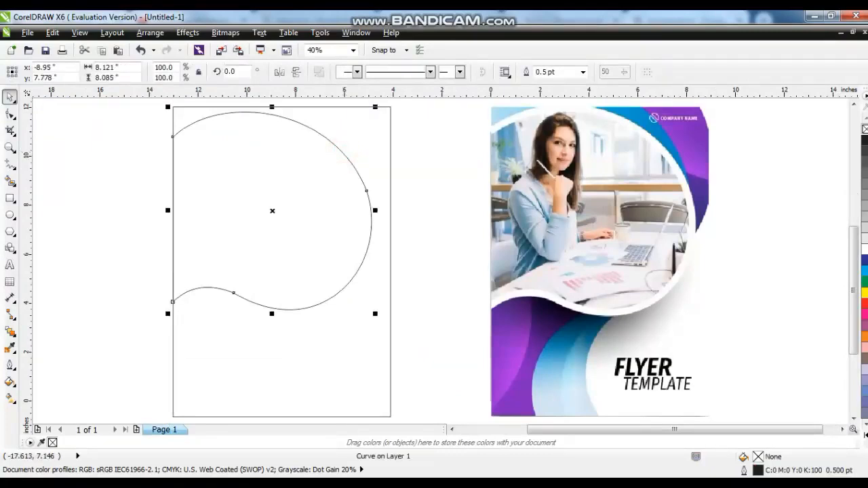
{"action": "left_click", "coordinate": [10, 331]}
{"action": "left_click", "coordinate": [10, 331]}
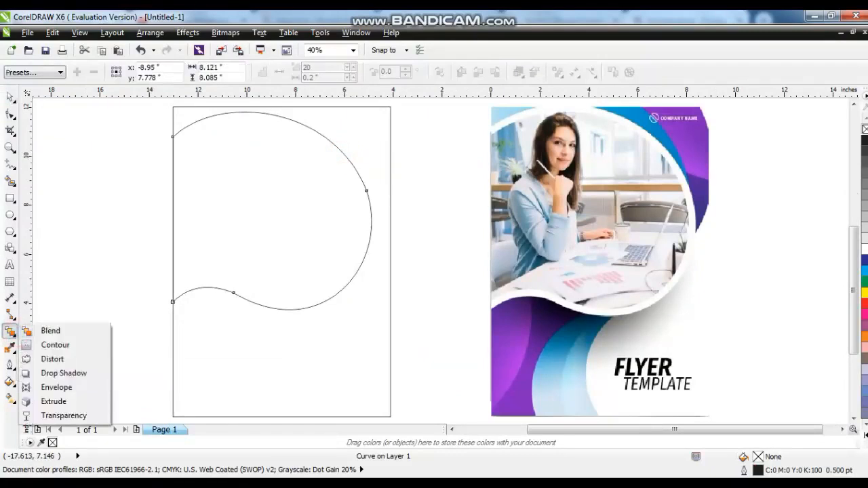
{"action": "left_click", "coordinate": [32, 343]}
{"action": "left_click_drag", "start_coordinate": [268, 111], "coordinate": [272, 114]}
Break the contour group apart so the inner and outer frame curves become separate objects.
{"action": "left_click", "coordinate": [149, 32]}
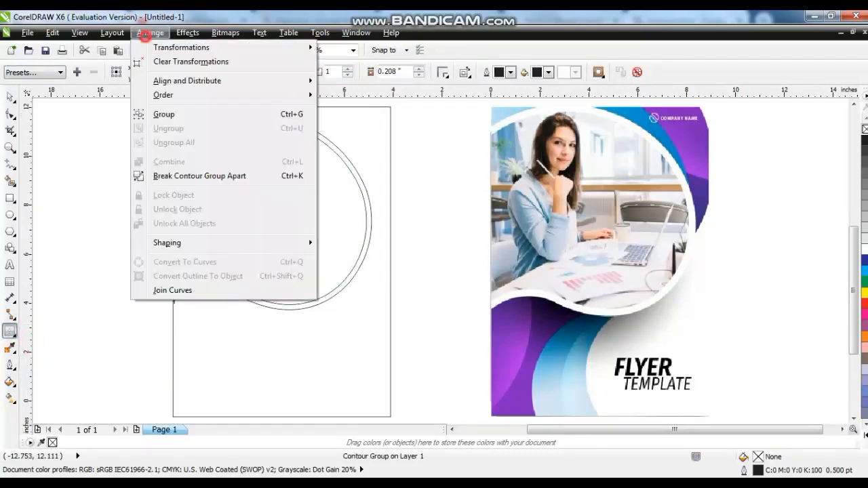
{"action": "left_click", "coordinate": [5, 97]}
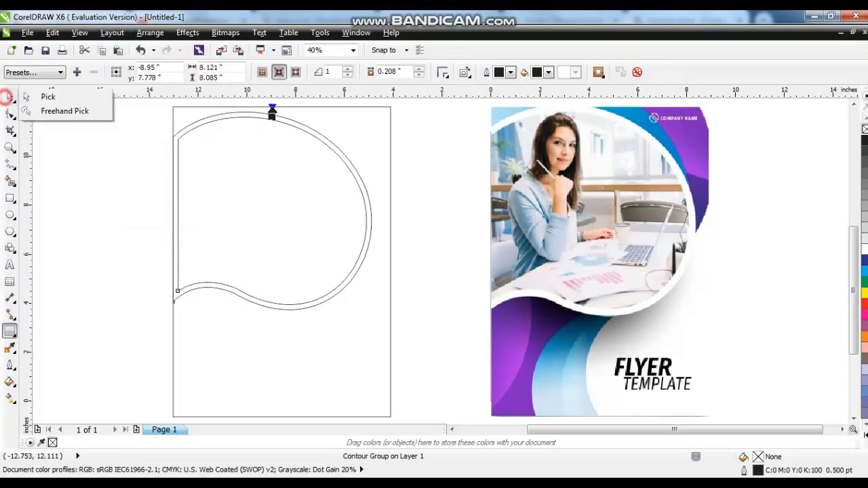
{"action": "left_click", "coordinate": [47, 96]}
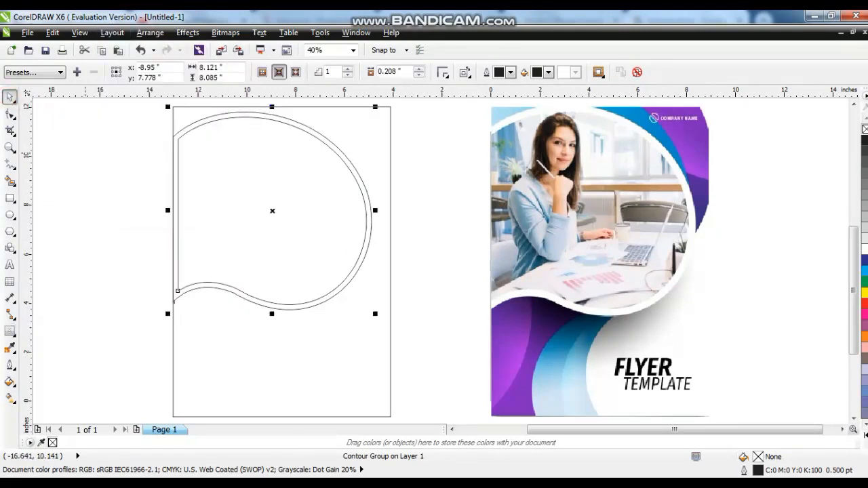
{"action": "key", "text": "ctrl+k"}
{"action": "left_click", "coordinate": [85, 151]}
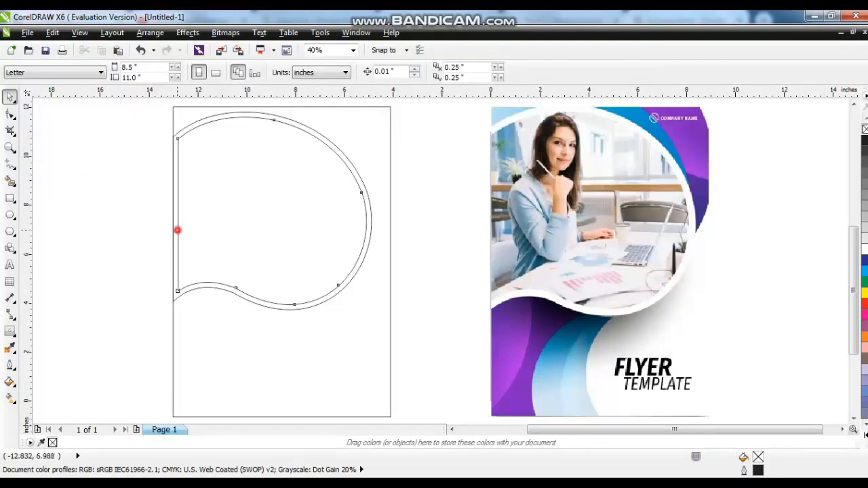
Enlarge both frame curves together slightly so the inner curve's straight side meets the blank rectangle's left edge.
{"action": "left_click", "coordinate": [177, 230]}
{"action": "left_click", "coordinate": [212, 286], "text": "shift"}
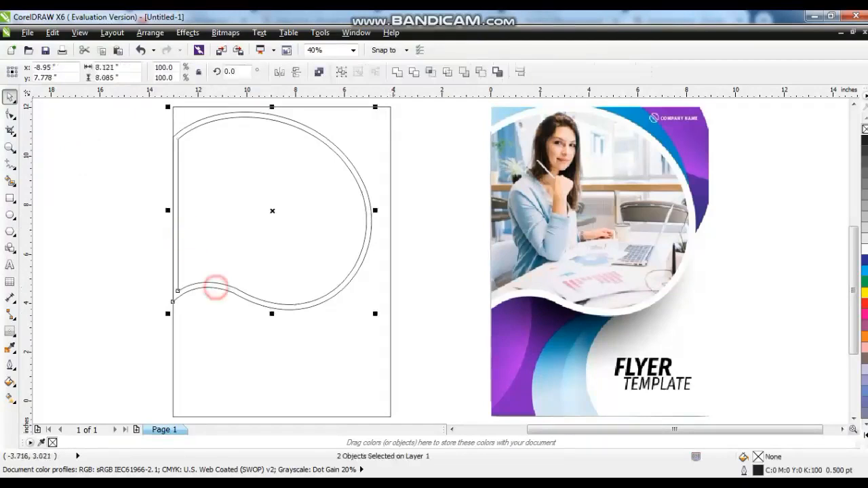
{"action": "left_click_drag", "start_coordinate": [173, 310], "coordinate": [170, 303]}
{"action": "left_click", "coordinate": [151, 306]}
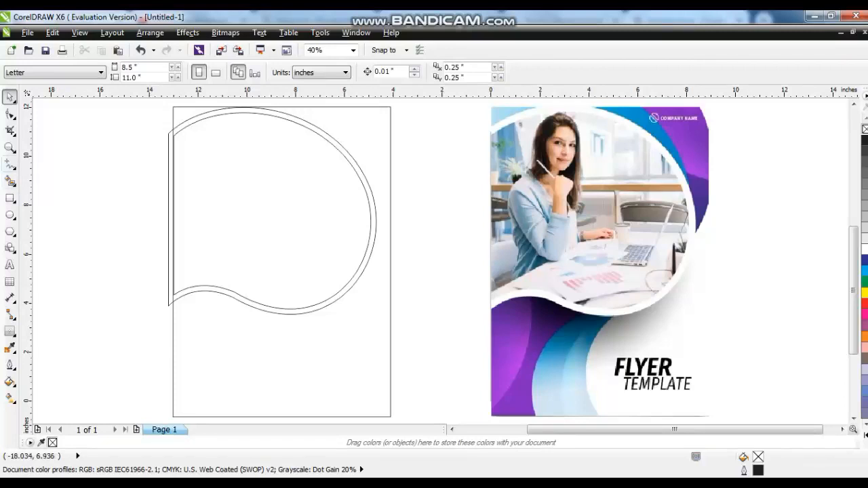
Draw a closed four-point outline around the purple shape in the reference flyer's lower-left corner.
{"action": "left_click", "coordinate": [10, 163]}
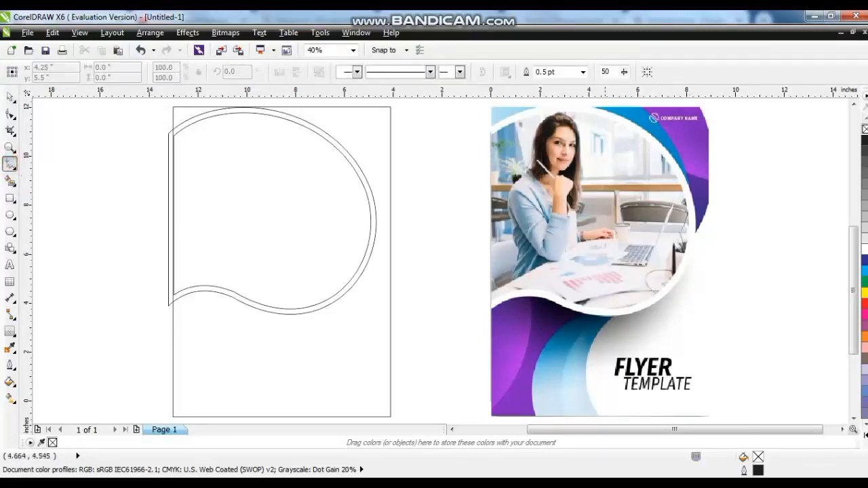
{"action": "left_click", "coordinate": [606, 299]}
{"action": "scroll", "coordinate": [606, 299], "scroll_direction": "down", "scroll_amount": 2}
{"action": "left_click", "coordinate": [535, 387]}
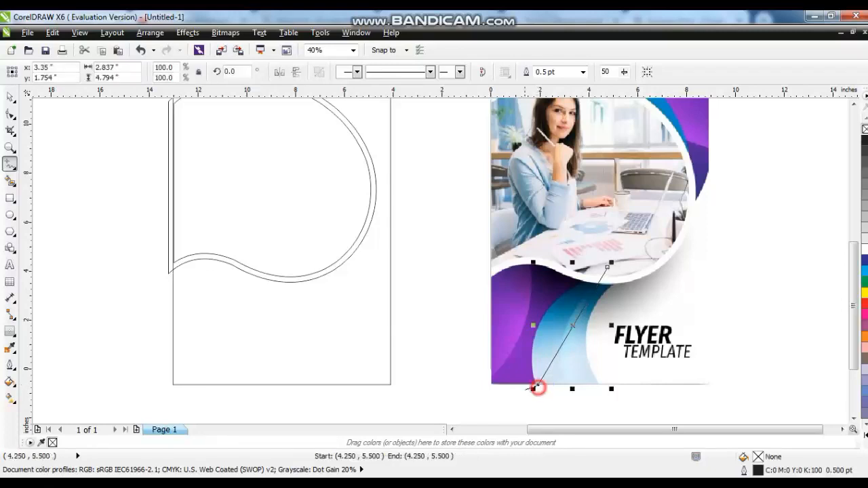
{"action": "left_click", "coordinate": [479, 391]}
{"action": "left_click", "coordinate": [482, 203]}
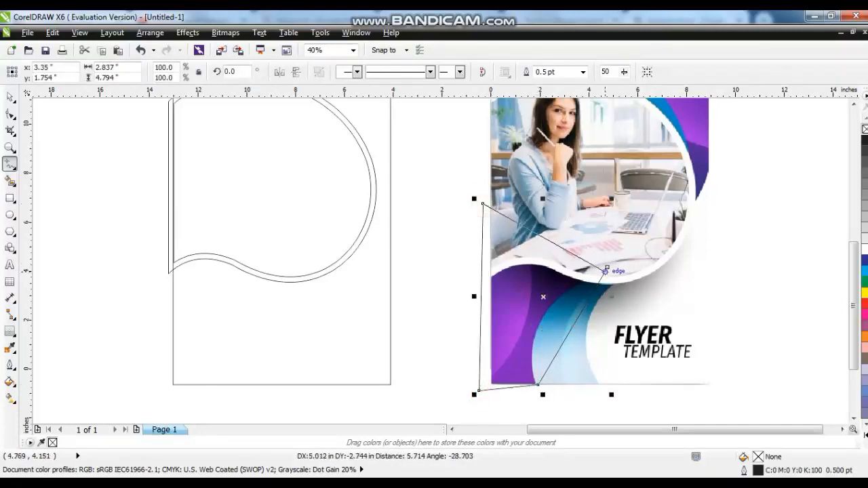
{"action": "left_click", "coordinate": [607, 266]}
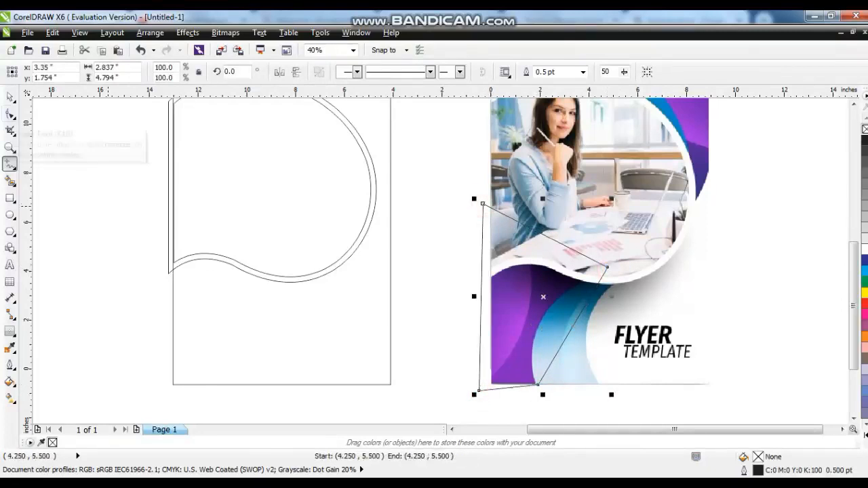
Convert the purple shape's outline to curves and bend its right side along the boundary with the blue wave.
{"action": "left_click", "coordinate": [10, 114]}
{"action": "left_click_drag", "start_coordinate": [468, 170], "coordinate": [488, 397]}
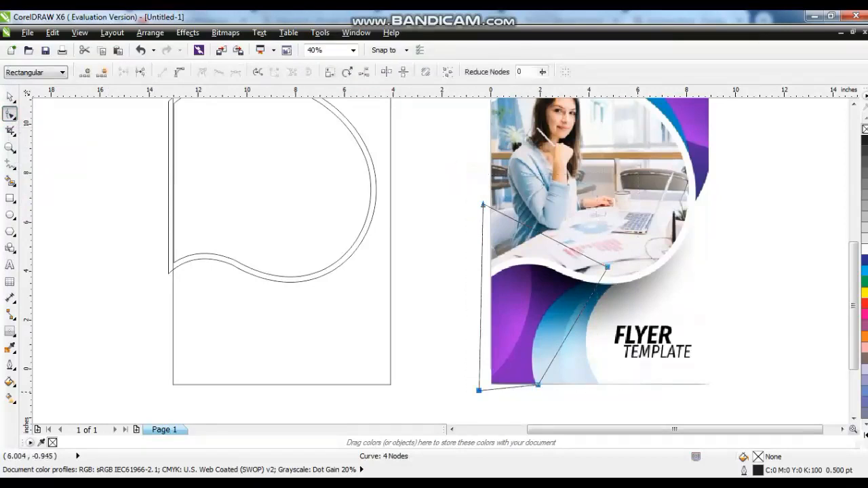
{"action": "left_click", "coordinate": [179, 71]}
{"action": "left_click", "coordinate": [565, 343]}
{"action": "left_click_drag", "start_coordinate": [566, 338], "coordinate": [540, 324]}
{"action": "left_click_drag", "start_coordinate": [545, 384], "coordinate": [534, 385]}
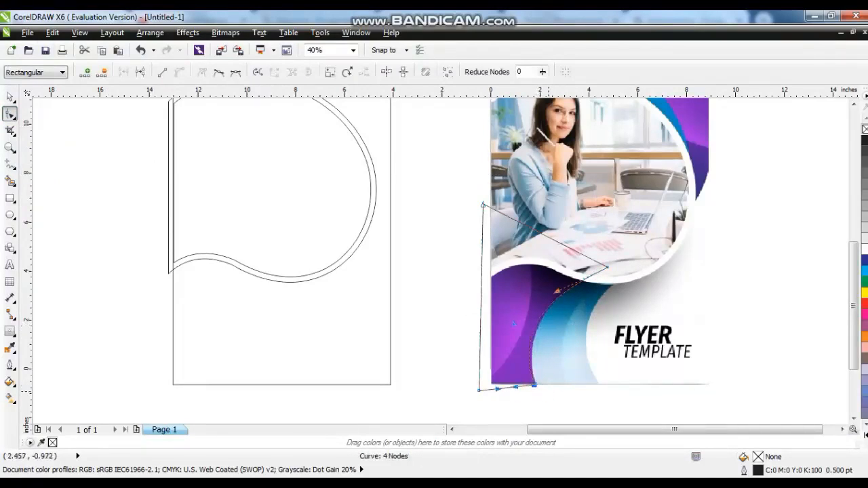
{"action": "left_click_drag", "start_coordinate": [515, 324], "coordinate": [519, 324]}
Draw a tall ellipse whose right side follows the lighter area inside the purple shape.
{"action": "key", "text": "F7"}
{"action": "left_click_drag", "start_coordinate": [416, 177], "coordinate": [533, 383]}
{"action": "key", "text": "space"}
Move the ellipse and the traced purple shape together onto the lower-left corner of the blank rectangle.
{"action": "left_click", "coordinate": [553, 238], "text": "shift"}
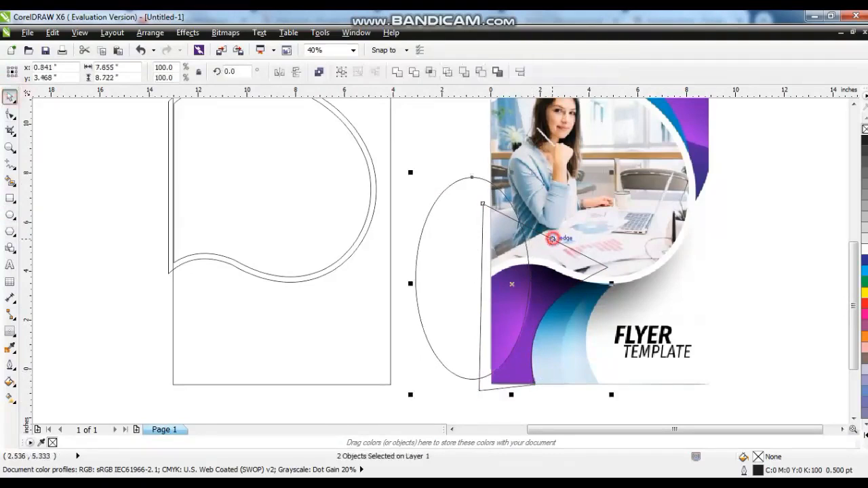
{"action": "left_click_drag", "start_coordinate": [553, 238], "coordinate": [264, 238]}
{"action": "left_click_drag", "start_coordinate": [223, 283], "coordinate": [205, 283]}
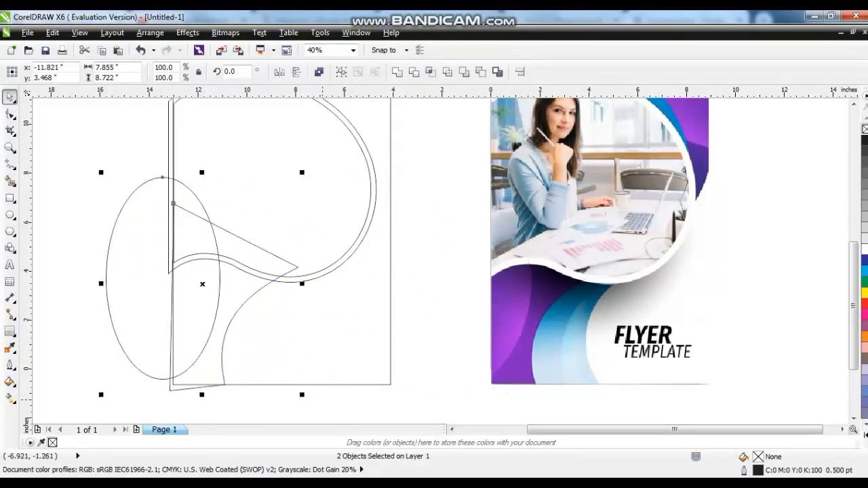
{"action": "left_click", "coordinate": [322, 401]}
{"action": "left_click", "coordinate": [10, 164]}
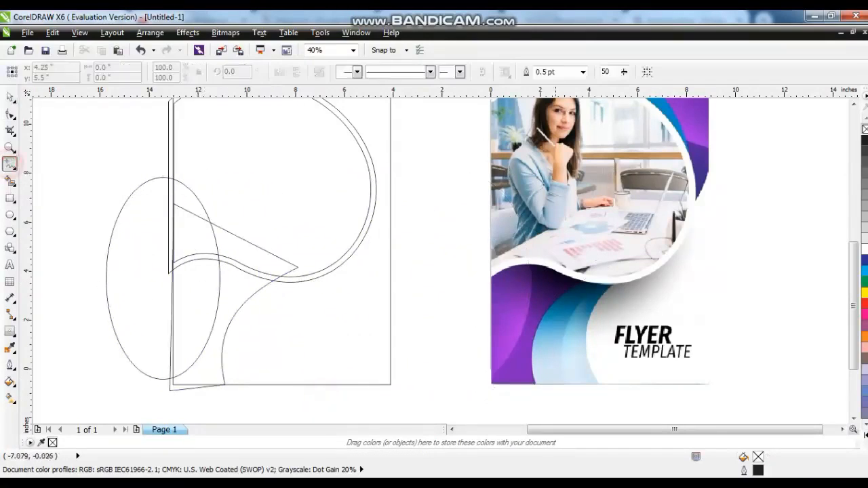
{"action": "left_click", "coordinate": [625, 270]}
{"action": "left_click", "coordinate": [600, 385]}
{"action": "key", "text": "F10"}
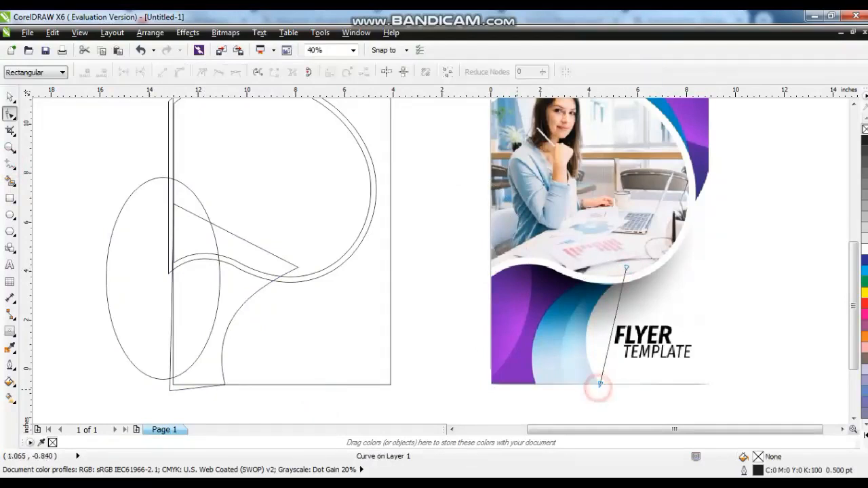
{"action": "key", "text": "ctrl+z"}
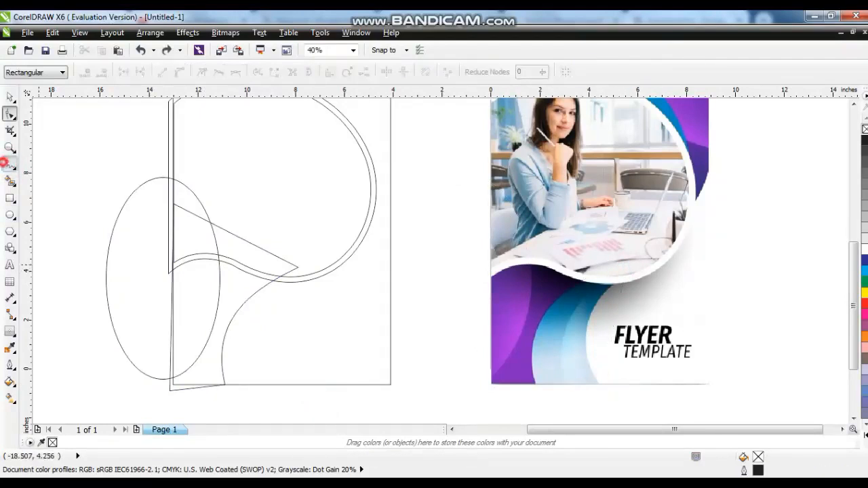
Draw a closed four-point outline around the light blue wave in the lower part of the reference flyer.
{"action": "left_click", "coordinate": [10, 165]}
{"action": "left_click", "coordinate": [625, 270]}
{"action": "left_click", "coordinate": [600, 384]}
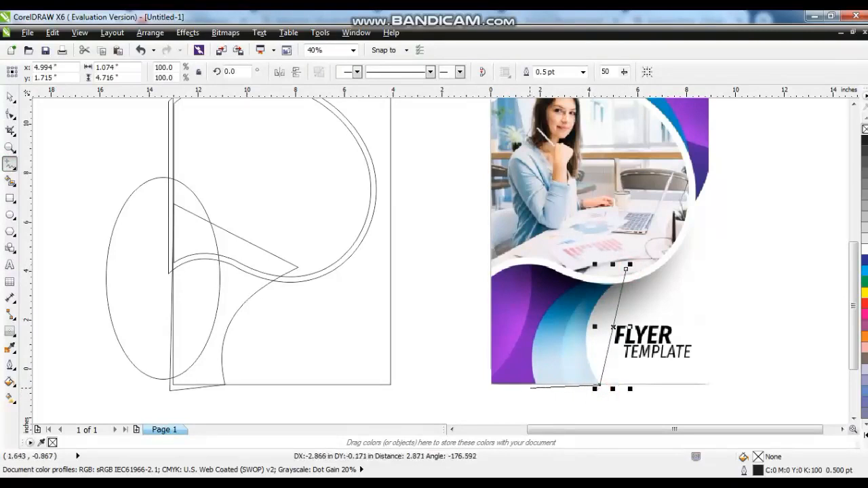
{"action": "left_click_drag", "start_coordinate": [514, 384], "coordinate": [516, 228]}
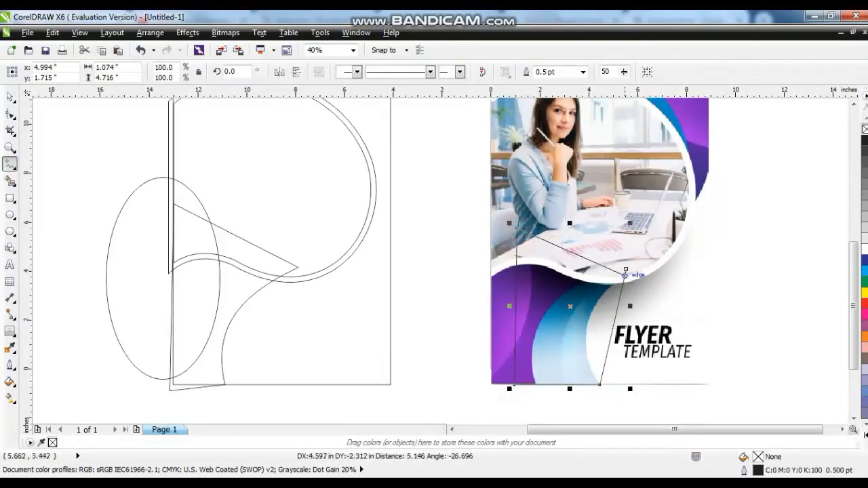
{"action": "left_click", "coordinate": [626, 270]}
Convert the blue wave's outline to curves and bend its right side along the boundary with the white area.
{"action": "left_click", "coordinate": [10, 113]}
{"action": "left_click", "coordinate": [368, 180]}
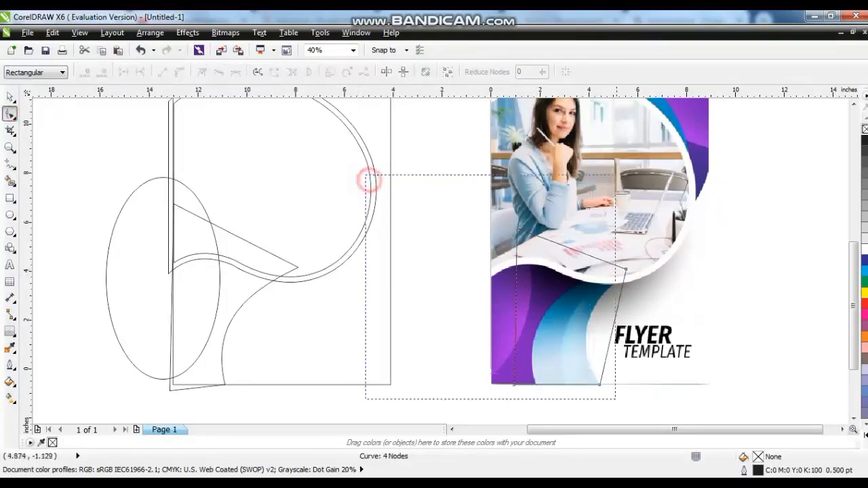
{"action": "left_click", "coordinate": [180, 72]}
{"action": "left_click", "coordinate": [660, 259]}
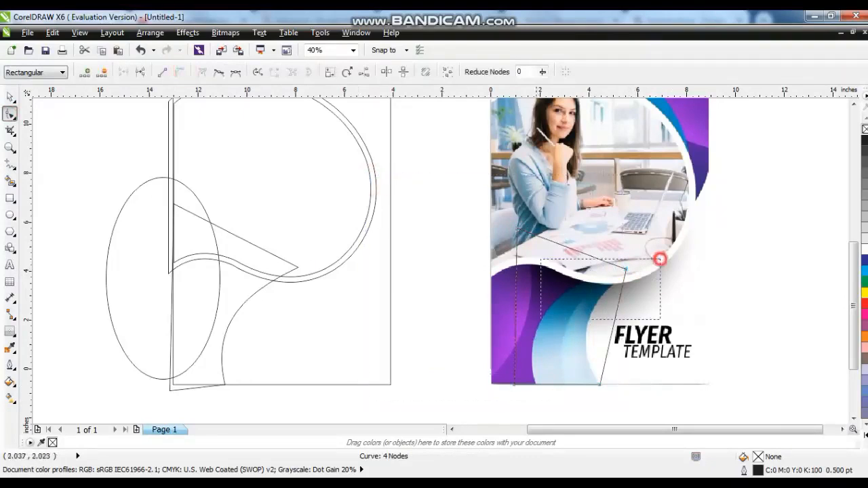
{"action": "left_click_drag", "start_coordinate": [606, 347], "coordinate": [597, 332]}
{"action": "left_click_drag", "start_coordinate": [620, 304], "coordinate": [591, 292]}
{"action": "left_click_drag", "start_coordinate": [577, 333], "coordinate": [573, 344]}
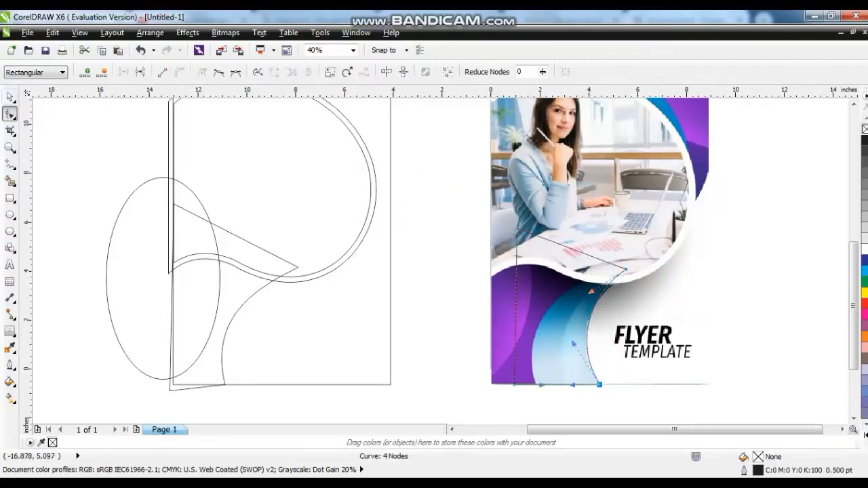
Make a skewed copy of the blue wave outline with its bottom edge shifted left along the inner band.
{"action": "left_click", "coordinate": [10, 97]}
{"action": "left_click", "coordinate": [570, 306]}
{"action": "left_click_drag", "start_coordinate": [570, 387], "coordinate": [537, 387]}
{"action": "right_click", "coordinate": [537, 388]}
Move both blue wave outlines onto the blank rectangle, beside the traced purple shape.
{"action": "left_click_drag", "start_coordinate": [645, 409], "coordinate": [458, 214]}
{"action": "left_click_drag", "start_coordinate": [556, 307], "coordinate": [248, 307]}
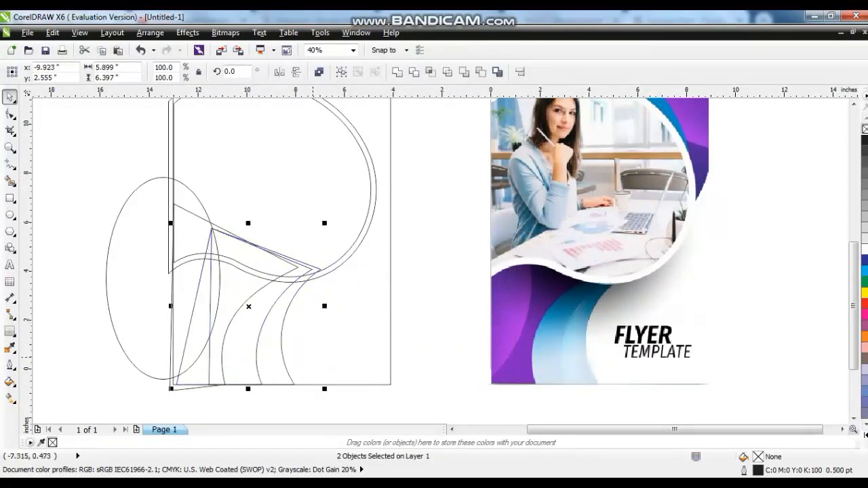
{"action": "left_click", "coordinate": [380, 392]}
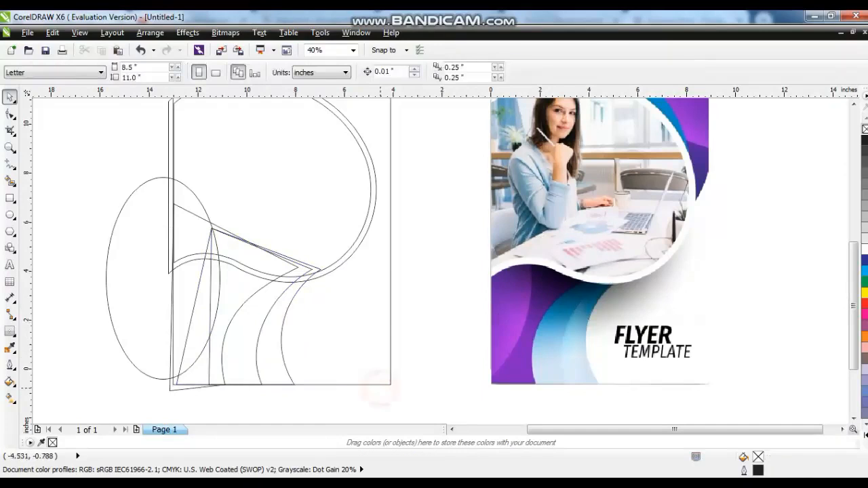
Fill the inner photo frame shape with 40% black grey.
{"action": "scroll", "coordinate": [380, 379], "scroll_direction": "down", "scroll_amount": 2}
{"action": "mouse_move", "coordinate": [200, 386]}
{"action": "left_mouse_down"}
{"action": "mouse_move", "coordinate": [478, 287]}
{"action": "mouse_move", "coordinate": [614, 195]}
{"action": "left_mouse_up"}
{"action": "key", "text": "shift+F2"}
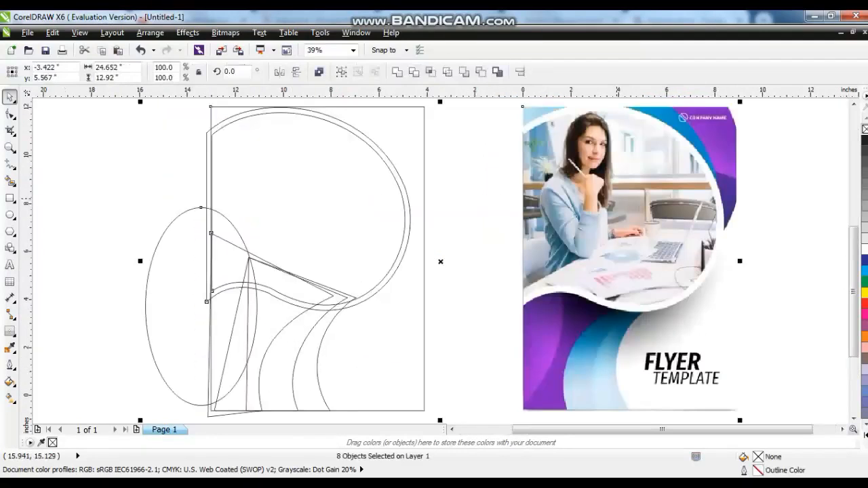
{"action": "key", "text": "Escape"}
{"action": "left_click", "coordinate": [381, 159]}
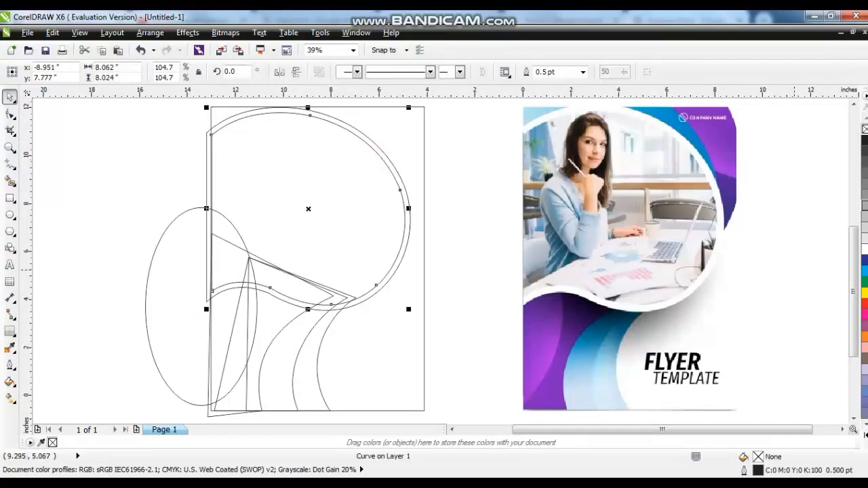
{"action": "left_click", "coordinate": [864, 205]}
Fill the outer photo frame shape with white so it forms a border around the grey area.
{"action": "left_click", "coordinate": [366, 140]}
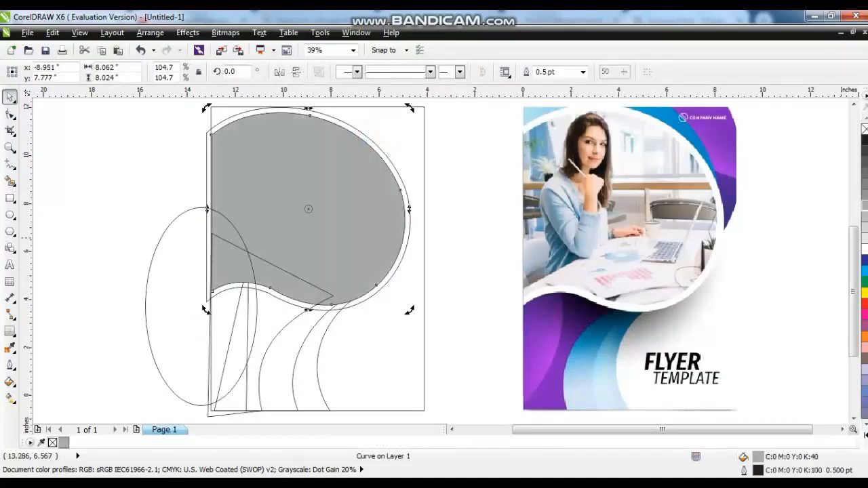
{"action": "left_click", "coordinate": [351, 131]}
{"action": "left_click", "coordinate": [357, 130]}
{"action": "left_click", "coordinate": [864, 249]}
{"action": "left_click", "coordinate": [151, 227]}
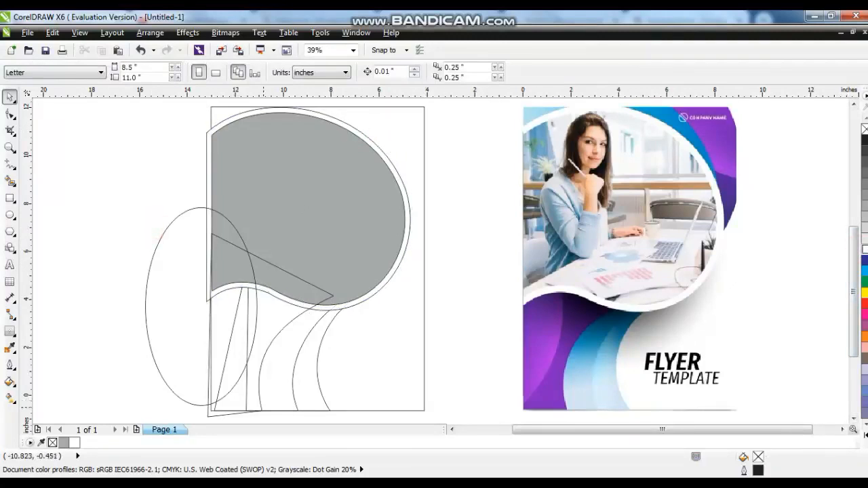
Fill the traced purple wave with Blue Purple and apply a linear fountain fill fading downward to white.
{"action": "scroll", "coordinate": [219, 408], "scroll_direction": "down", "scroll_amount": 1}
{"action": "left_click", "coordinate": [218, 411]}
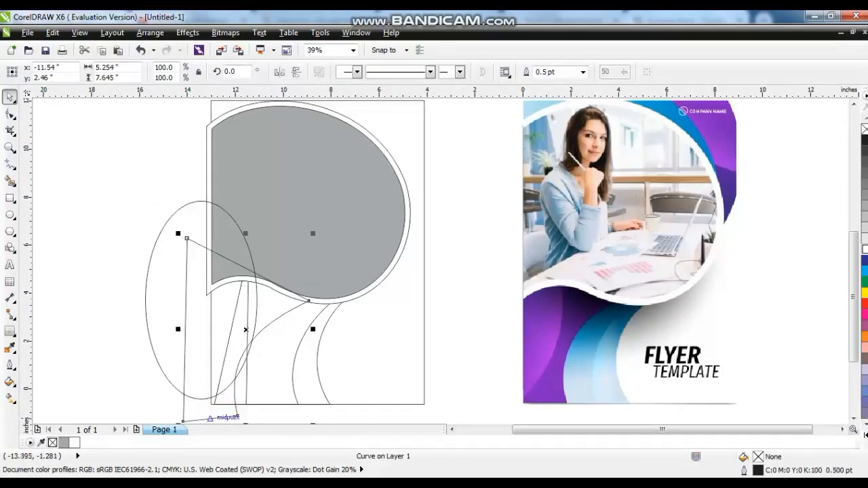
{"action": "left_click", "coordinate": [865, 435]}
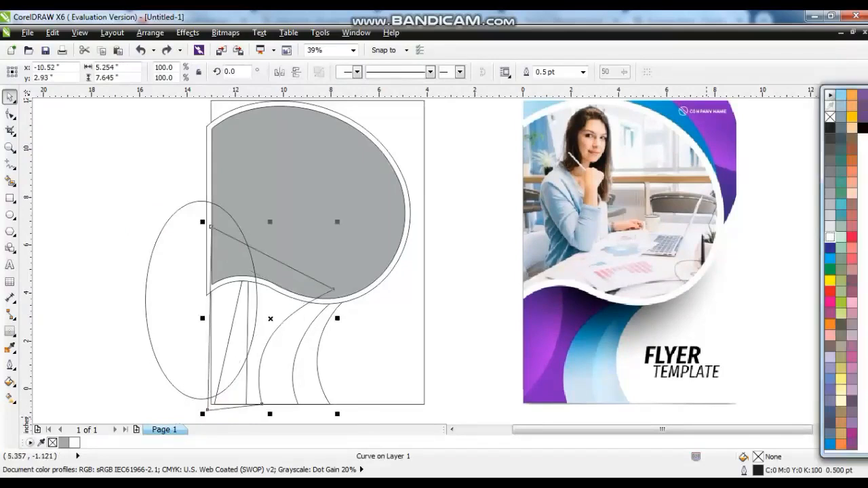
{"action": "left_click", "coordinate": [852, 424]}
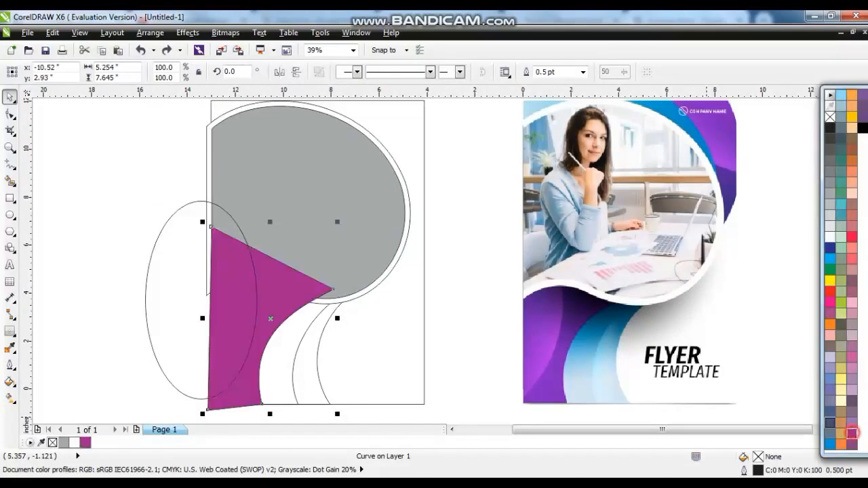
{"action": "key", "text": "g"}
{"action": "left_click_drag", "start_coordinate": [269, 309], "coordinate": [245, 389]}
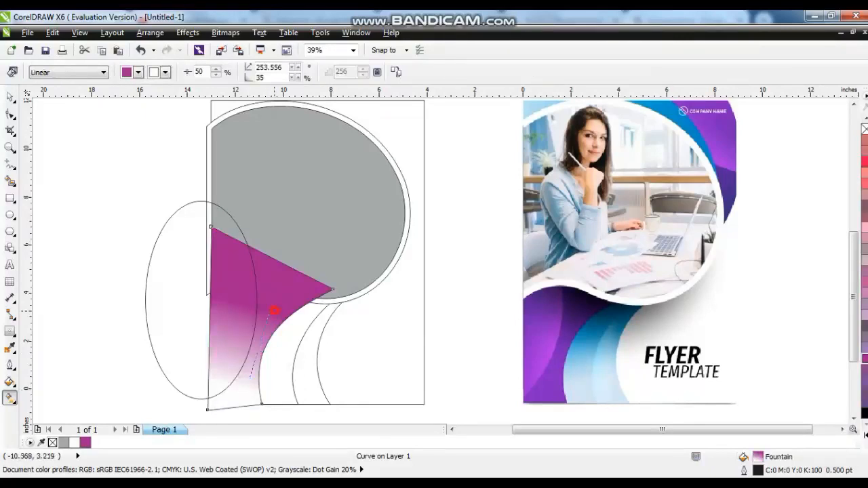
Set the start colour of the purple wave's fountain fill to dark purple C60 M100 Y31 K40.
{"action": "left_click", "coordinate": [138, 72]}
{"action": "left_click", "coordinate": [157, 170]}
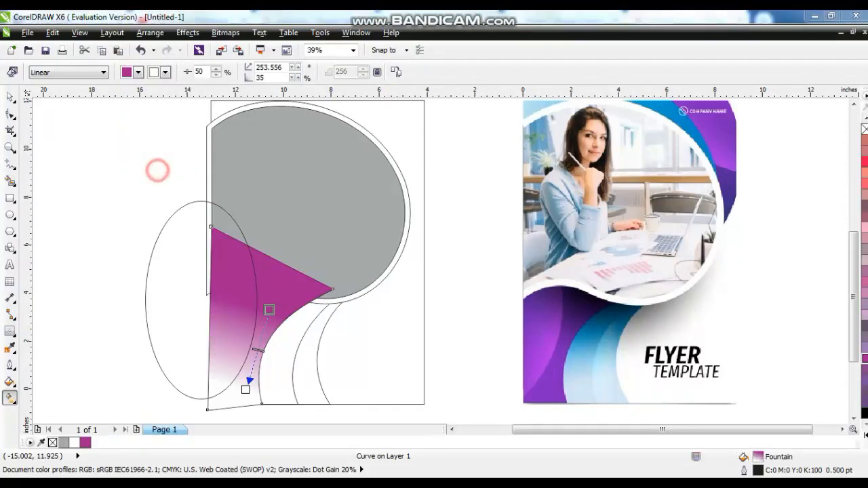
{"action": "left_click", "coordinate": [322, 150]}
{"action": "mouse_move", "coordinate": [397, 241]}
{"action": "left_mouse_down"}
{"action": "mouse_move", "coordinate": [425, 284]}
{"action": "mouse_move", "coordinate": [424, 276]}
{"action": "left_mouse_up"}
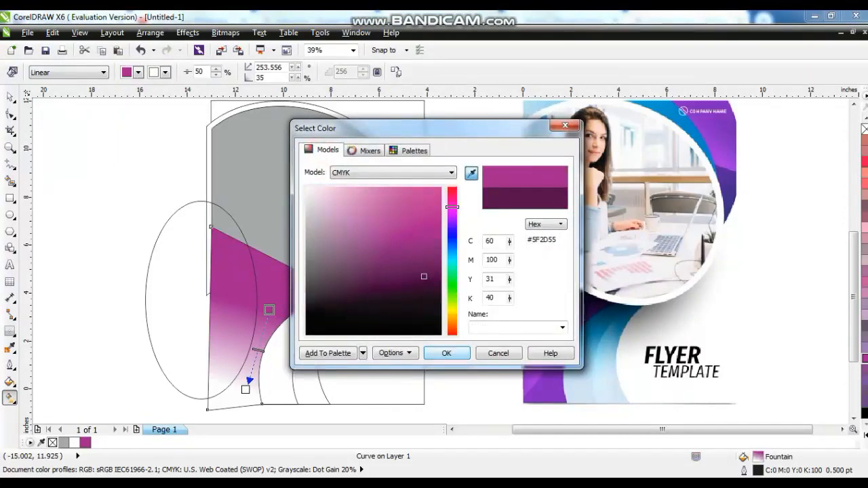
{"action": "key", "text": "Return"}
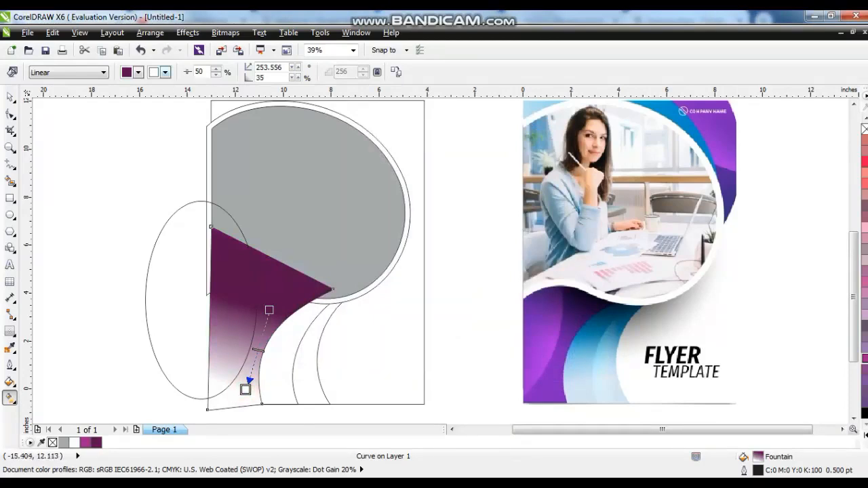
Set the end colour of the purple wave's fountain fill to purple C51 M100 Y0 K0.
{"action": "left_click", "coordinate": [165, 72]}
{"action": "left_click", "coordinate": [203, 169]}
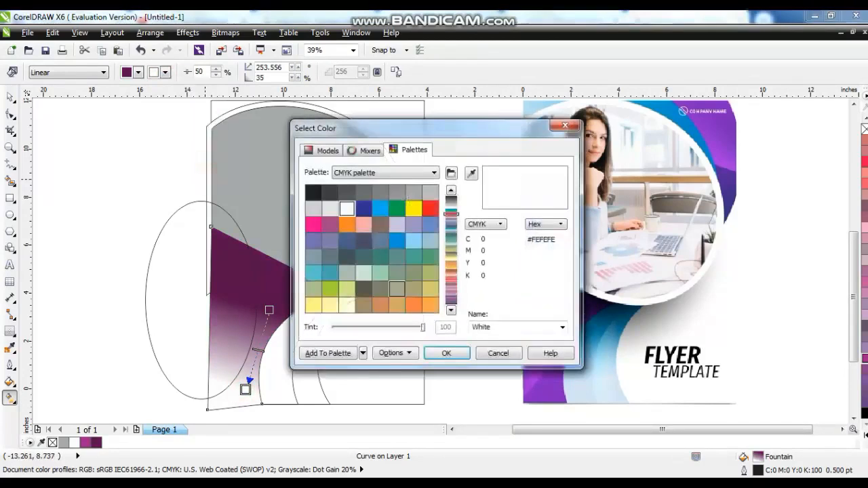
{"action": "left_click", "coordinate": [326, 150]}
{"action": "left_click_drag", "start_coordinate": [451, 230], "coordinate": [451, 201]}
{"action": "left_click_drag", "start_coordinate": [419, 253], "coordinate": [416, 225]}
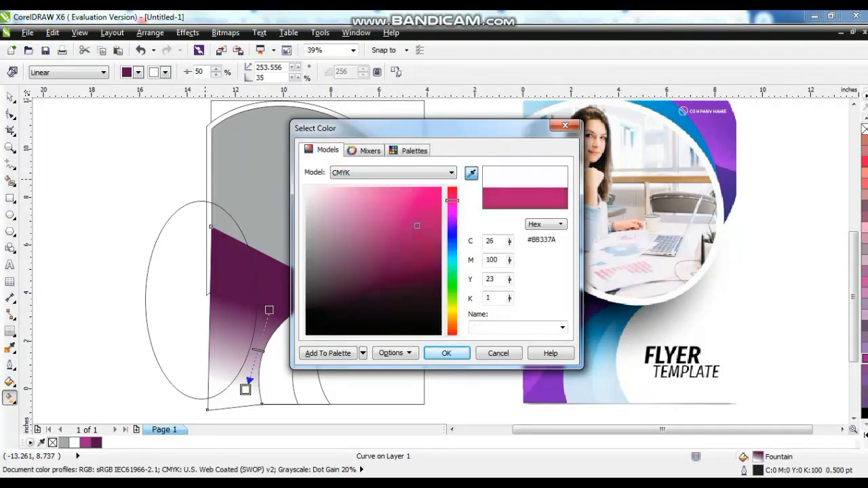
{"action": "mouse_move", "coordinate": [452, 199]}
{"action": "left_mouse_down"}
{"action": "mouse_move", "coordinate": [452, 212]}
{"action": "mouse_move", "coordinate": [416, 241]}
{"action": "left_mouse_up"}
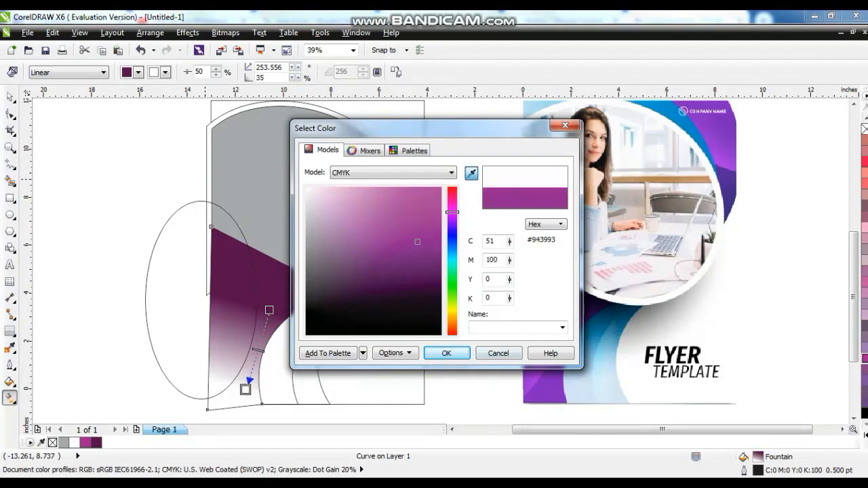
{"action": "left_click", "coordinate": [446, 352]}
Fine-tune the start and end points of the purple wave's gradient and deselect the shape.
{"action": "mouse_move", "coordinate": [244, 389]}
{"action": "left_mouse_down"}
{"action": "mouse_move", "coordinate": [268, 286]}
{"action": "mouse_move", "coordinate": [240, 388]}
{"action": "left_mouse_up"}
{"action": "mouse_move", "coordinate": [273, 289]}
{"action": "left_mouse_down"}
{"action": "mouse_move", "coordinate": [265, 305]}
{"action": "mouse_move", "coordinate": [273, 295]}
{"action": "left_mouse_up"}
{"action": "key", "text": "space"}
{"action": "left_click", "coordinate": [87, 276]}
Fill the tall ellipse with Blue Purple and apply a gradual transparency across its right part over the purple wave.
{"action": "left_click", "coordinate": [177, 388]}
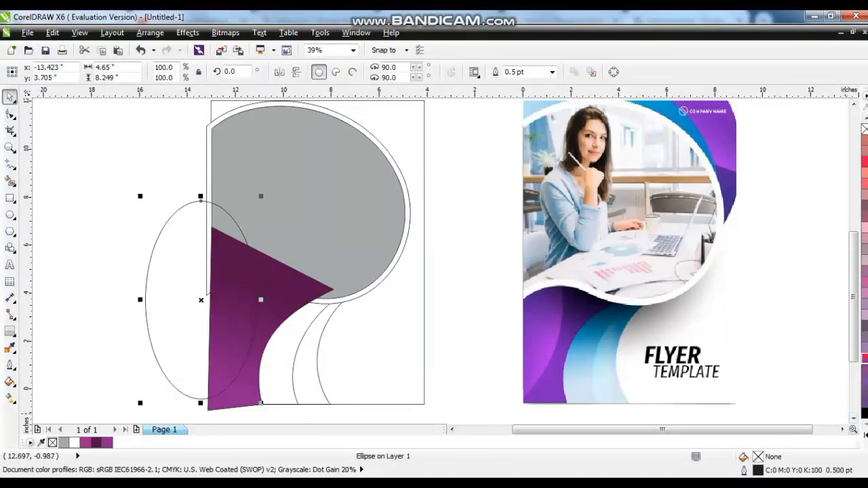
{"action": "left_click", "coordinate": [865, 358]}
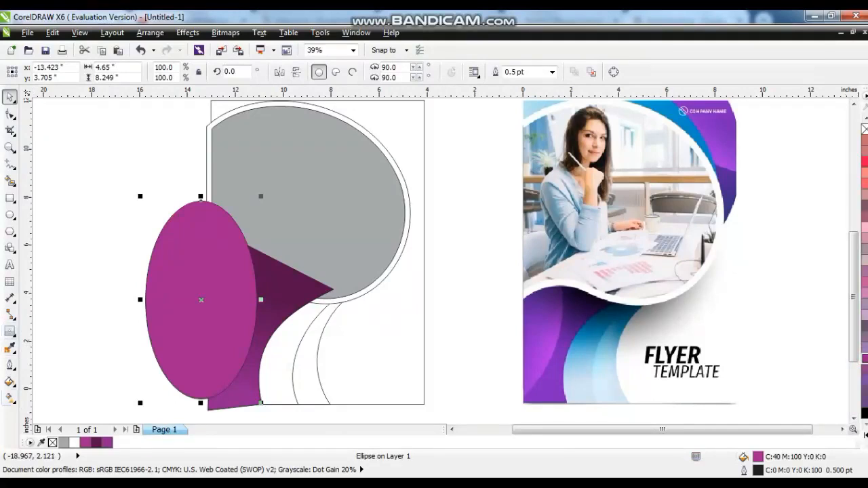
{"action": "left_click", "coordinate": [10, 398]}
{"action": "left_click", "coordinate": [11, 383]}
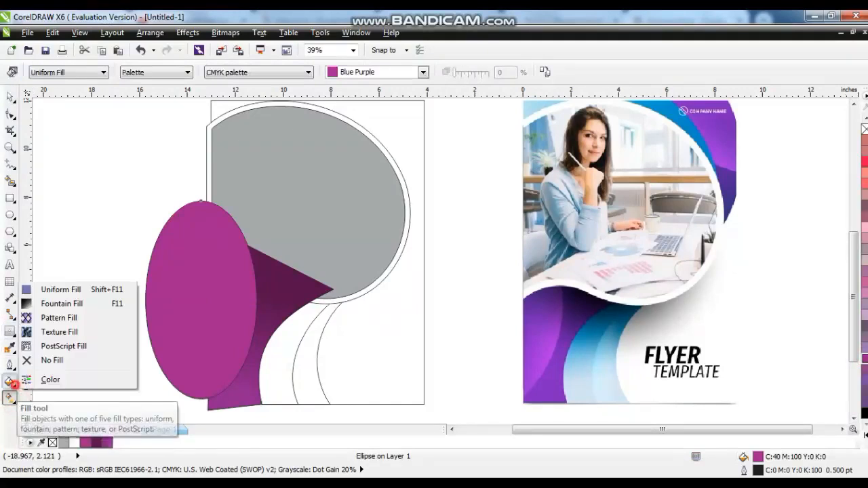
{"action": "left_click", "coordinate": [13, 350]}
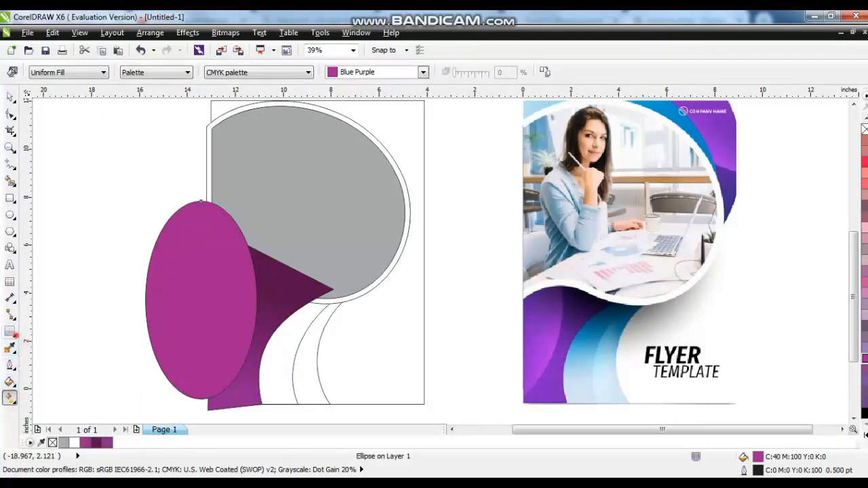
{"action": "mouse_move", "coordinate": [11, 348]}
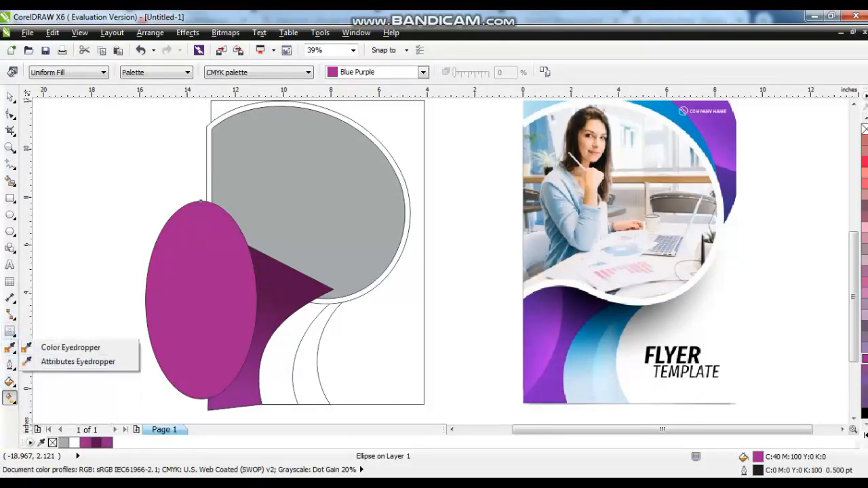
{"action": "mouse_move", "coordinate": [11, 332]}
{"action": "left_click", "coordinate": [63, 415]}
{"action": "left_click_drag", "start_coordinate": [210, 305], "coordinate": [280, 327]}
{"action": "key", "text": "space"}
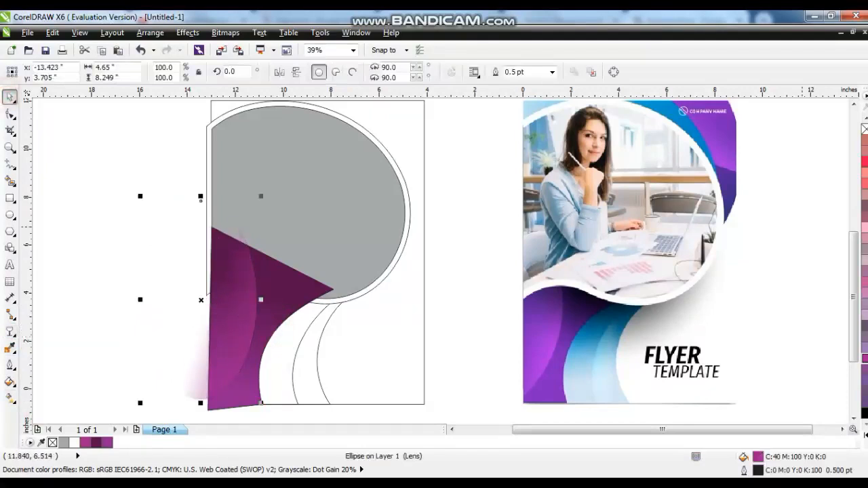
Remove the outlines from the ellipse and the purple wave and PowerClip both inside the blank page rectangle.
{"action": "left_click", "coordinate": [865, 118]}
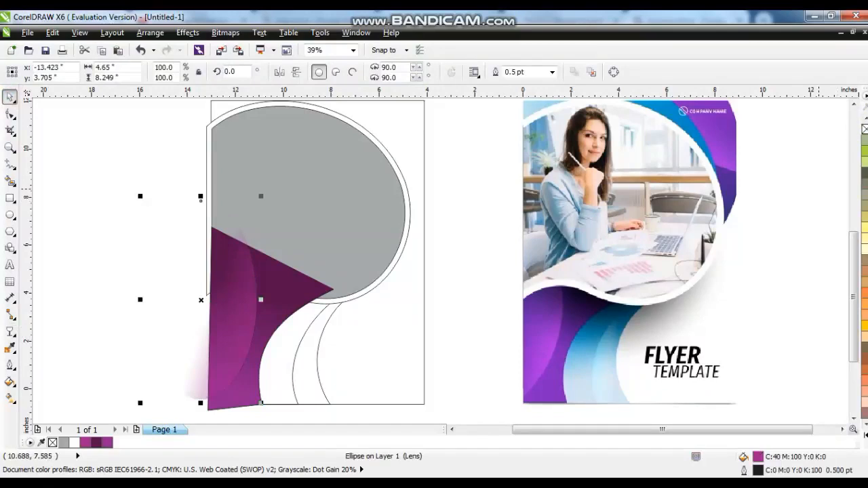
{"action": "left_click", "coordinate": [257, 391], "text": "shift"}
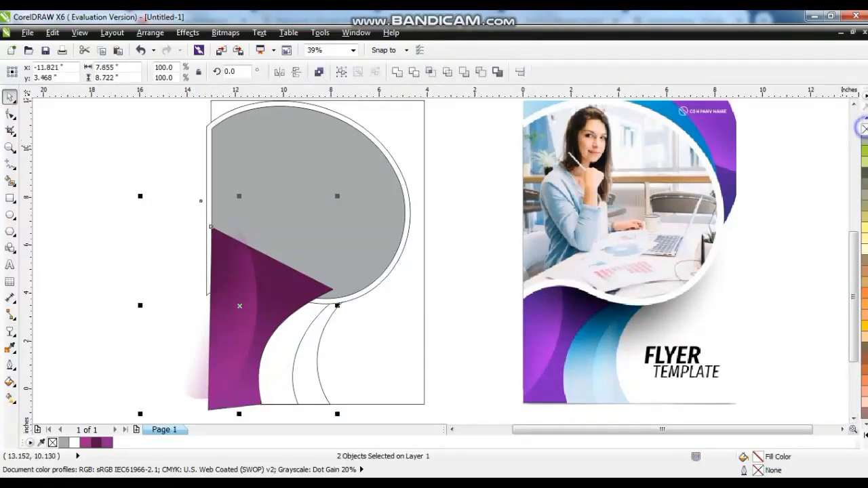
{"action": "left_click", "coordinate": [187, 32]}
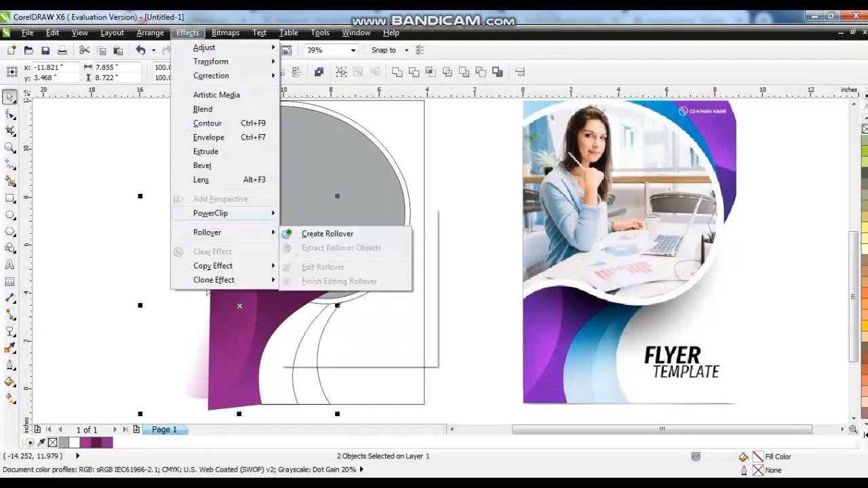
{"action": "left_click", "coordinate": [319, 215]}
{"action": "left_click", "coordinate": [424, 148]}
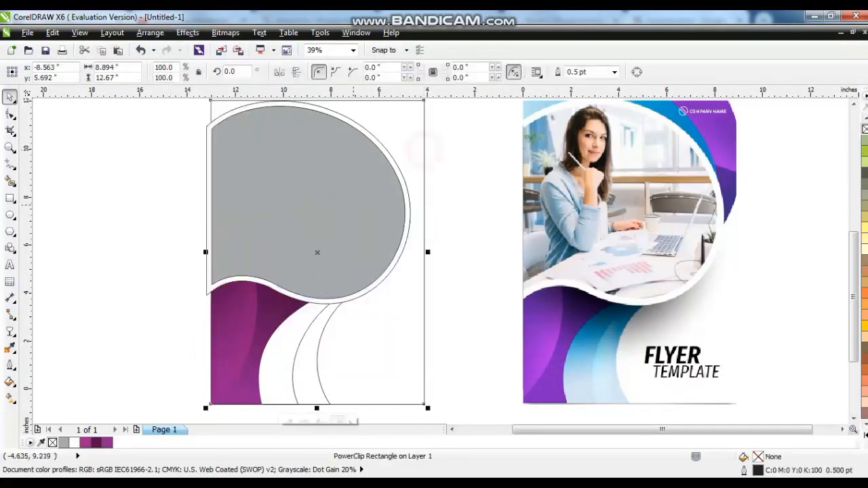
{"action": "left_click", "coordinate": [168, 210]}
Fill both blue wave shapes with bright blue and apply a fountain fill fading to near-white toward their lower ends.
{"action": "left_click", "coordinate": [294, 354]}
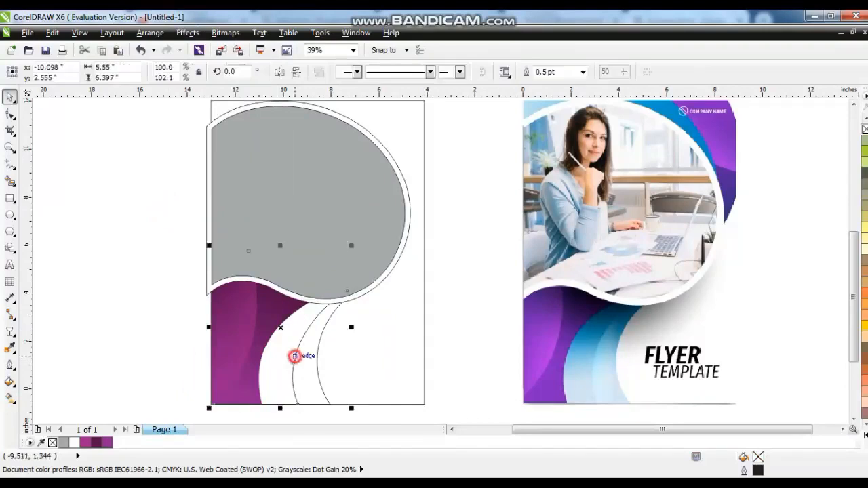
{"action": "left_click", "coordinate": [319, 362], "text": "shift"}
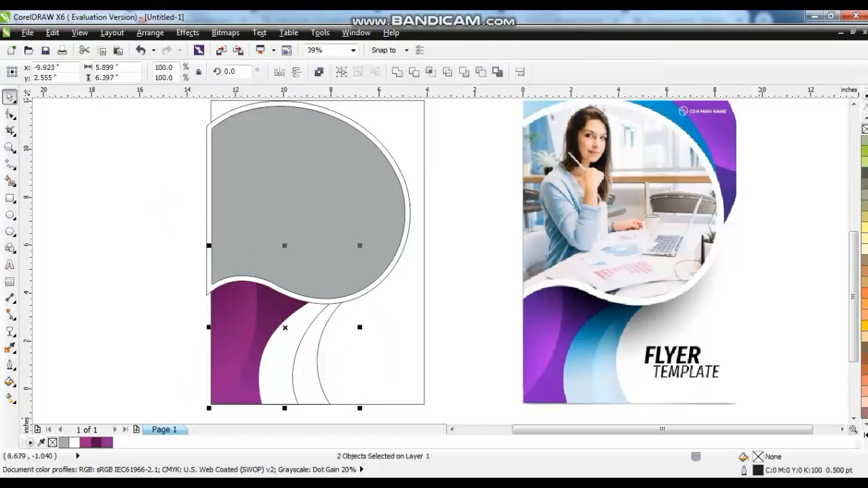
{"action": "left_click", "coordinate": [865, 435]}
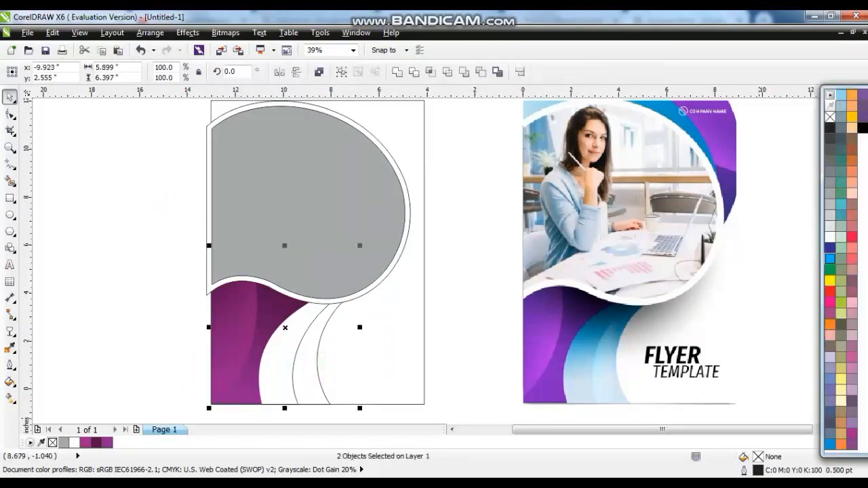
{"action": "left_click", "coordinate": [830, 259]}
{"action": "key", "text": "g"}
{"action": "left_click_drag", "start_coordinate": [327, 280], "coordinate": [314, 307]}
{"action": "left_click", "coordinate": [131, 224]}
{"action": "left_click", "coordinate": [282, 360]}
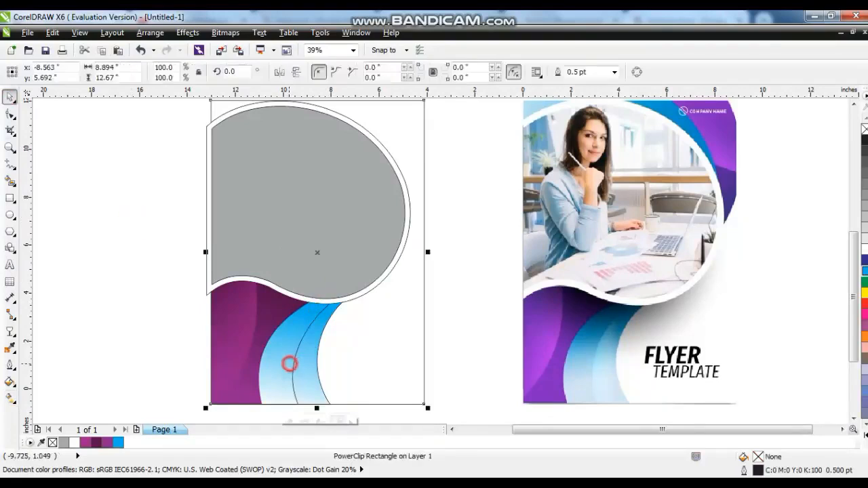
Shift the start of the left blue wave's linear fountain fill so the fade to white begins farther down.
{"action": "key", "text": "space"}
{"action": "left_click", "coordinate": [77, 252]}
{"action": "left_click", "coordinate": [284, 383]}
{"action": "key", "text": "space"}
{"action": "left_click_drag", "start_coordinate": [309, 310], "coordinate": [284, 341]}
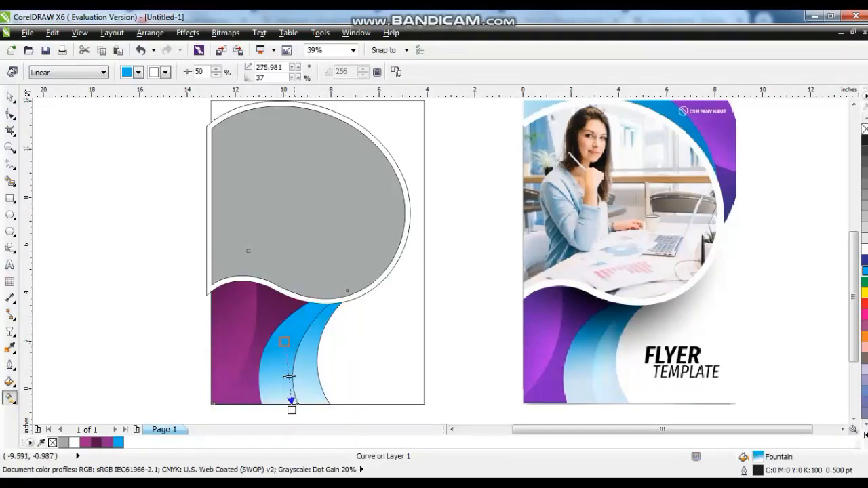
{"action": "left_click", "coordinate": [286, 400]}
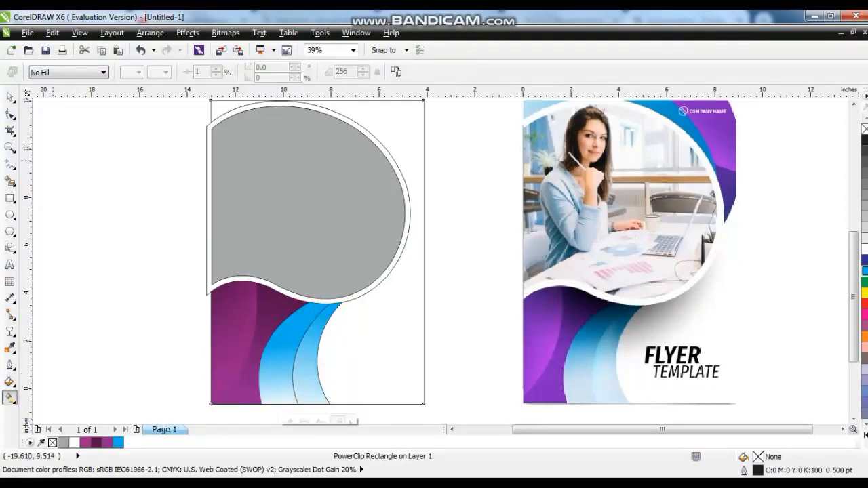
Remove the outlines from both blue wave shapes and PowerClip them together inside the page rectangle.
{"action": "left_click", "coordinate": [11, 97]}
{"action": "left_click", "coordinate": [103, 292]}
{"action": "left_click", "coordinate": [291, 353]}
{"action": "left_click", "coordinate": [351, 413]}
{"action": "left_click_drag", "start_coordinate": [145, 238], "coordinate": [379, 395]}
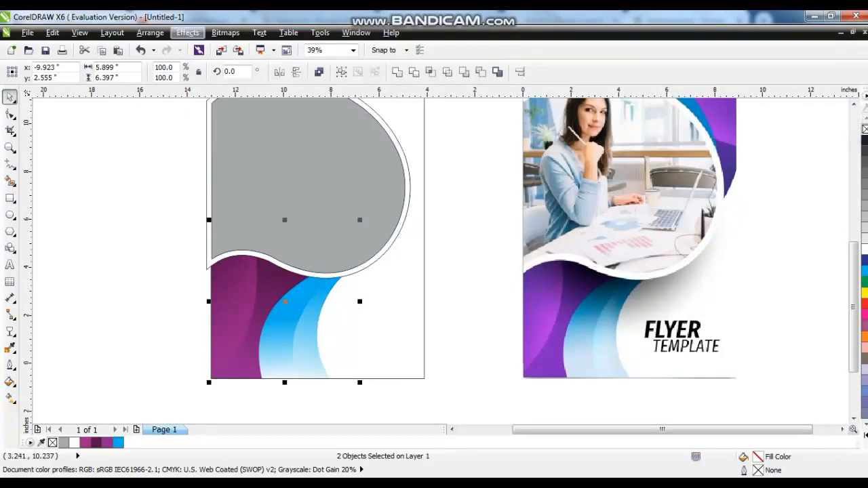
{"action": "left_click", "coordinate": [187, 33]}
{"action": "left_click", "coordinate": [298, 213]}
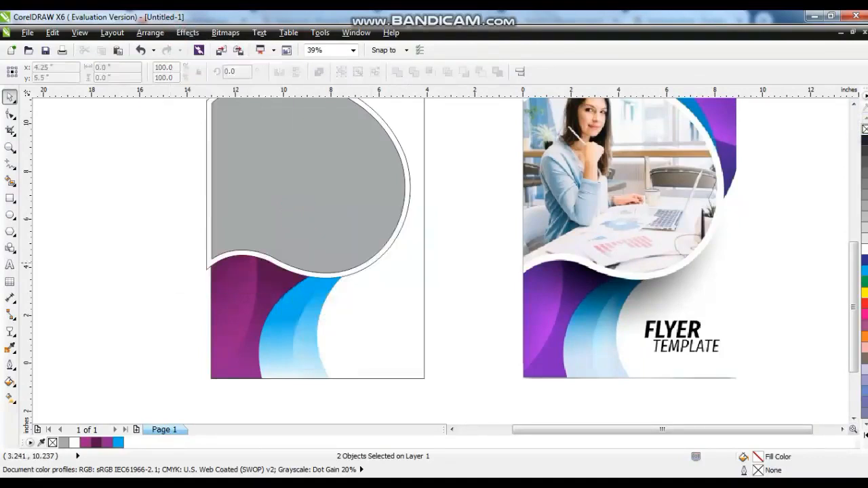
{"action": "left_click", "coordinate": [419, 264]}
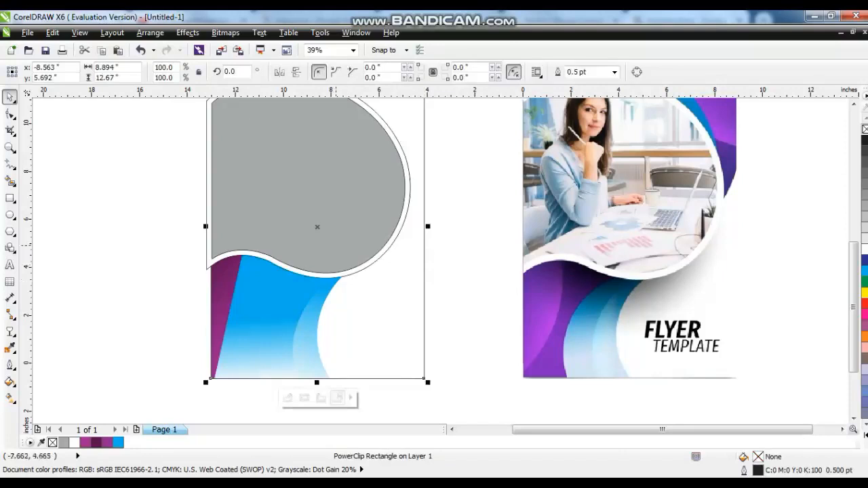
Edit the page rectangle's PowerClip contents, send the blue waves to the back of the layer behind the purple wave and finish editing.
{"action": "right_click", "coordinate": [335, 244]}
{"action": "left_click", "coordinate": [273, 296]}
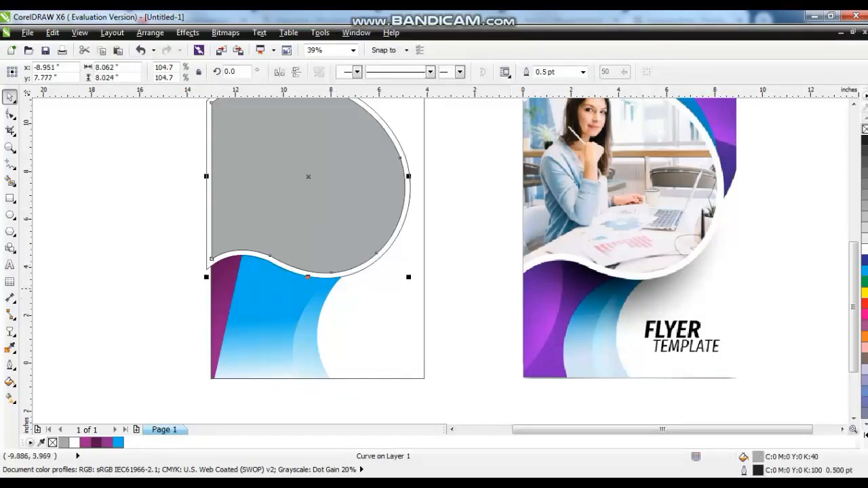
{"action": "right_click", "coordinate": [275, 285]}
{"action": "left_click", "coordinate": [325, 66]}
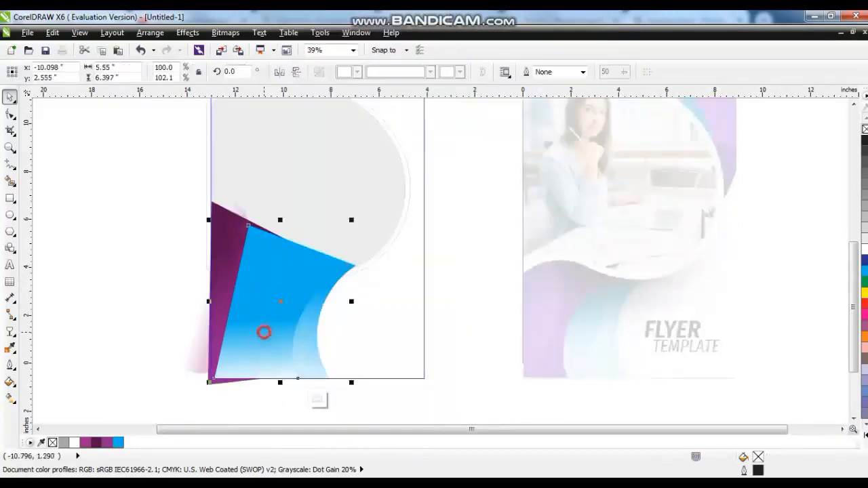
{"action": "right_click", "coordinate": [307, 342]}
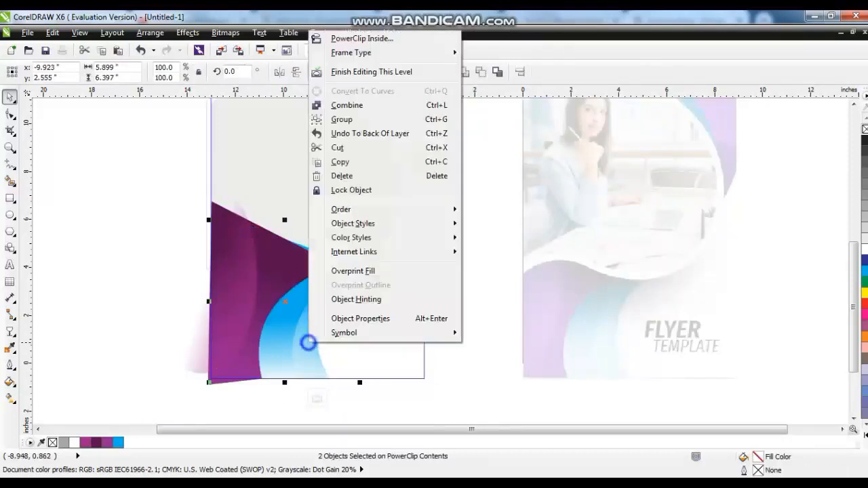
{"action": "left_click", "coordinate": [344, 71]}
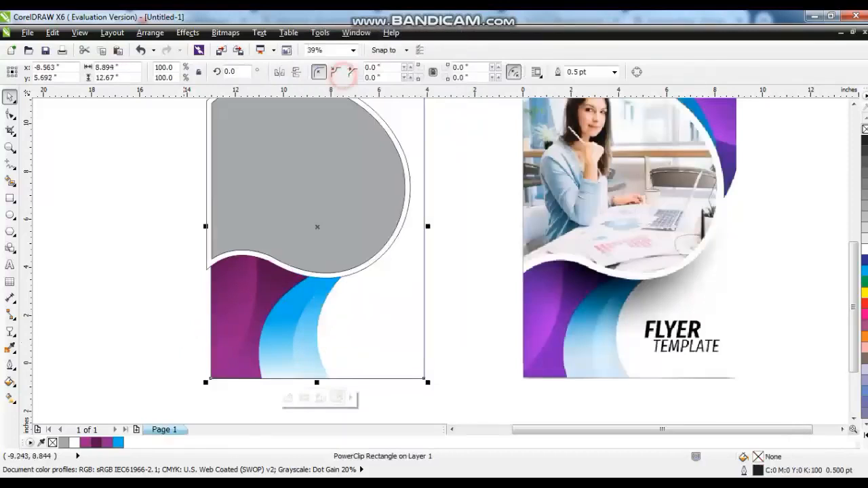
{"action": "left_click", "coordinate": [179, 267]}
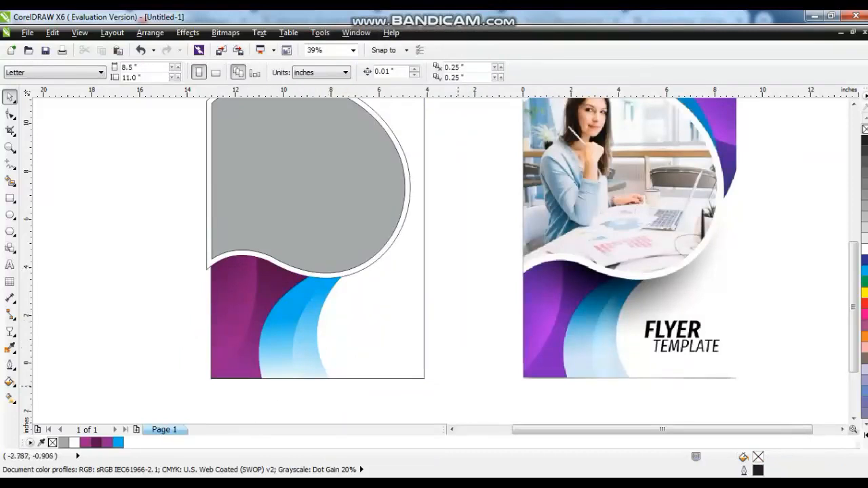
Switch to the browser's Google image results for doctor and copy the Confessions of a Junior Doctor photo.
{"action": "scroll", "coordinate": [455, 384], "scroll_direction": "down", "scroll_amount": 2}
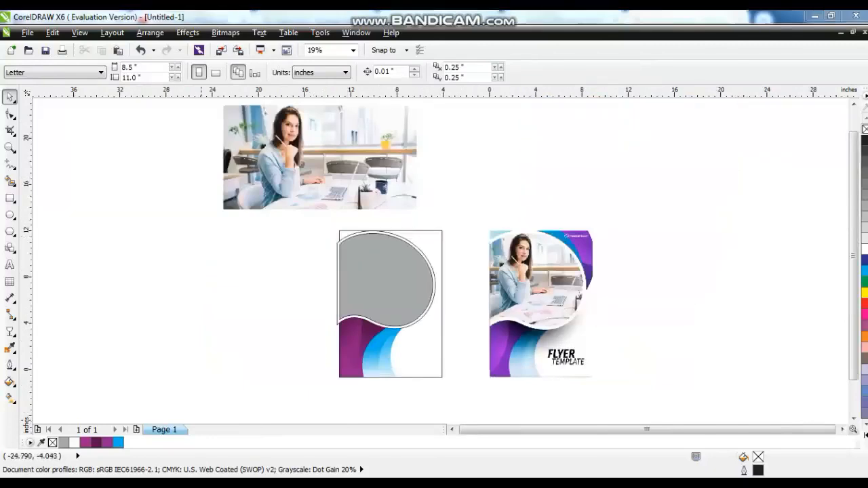
{"action": "key", "text": "alt+Tab"}
{"action": "left_click", "coordinate": [563, 21]}
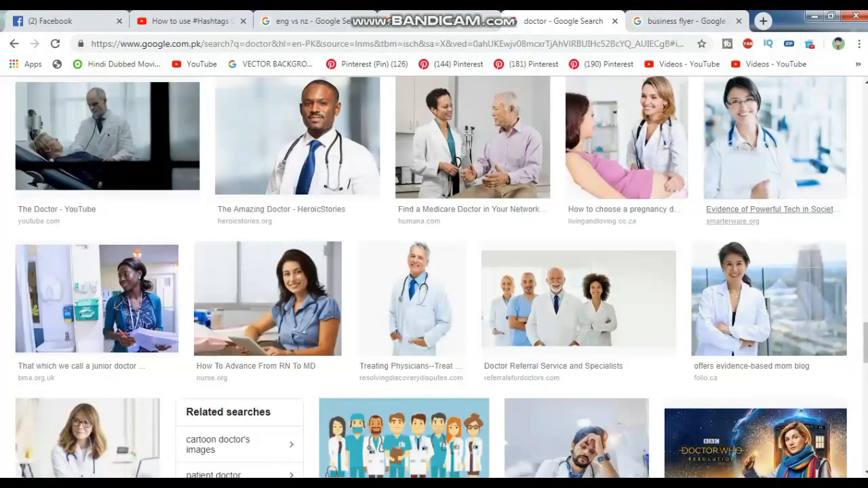
{"action": "scroll", "coordinate": [434, 271], "scroll_direction": "up", "scroll_amount": 6}
{"action": "scroll", "coordinate": [299, 220], "scroll_direction": "up", "scroll_amount": 4}
{"action": "right_click", "coordinate": [298, 219]}
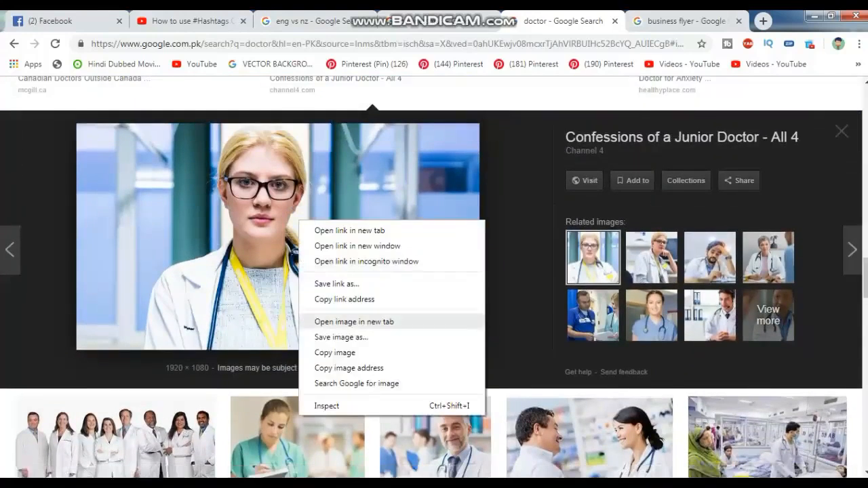
{"action": "left_click", "coordinate": [329, 352]}
Paste the copied doctor photo into CorelDRAW, scale it to about 13.5 by 7.6 inches and move it over the grey photo frame.
{"action": "key", "text": "alt+Tab"}
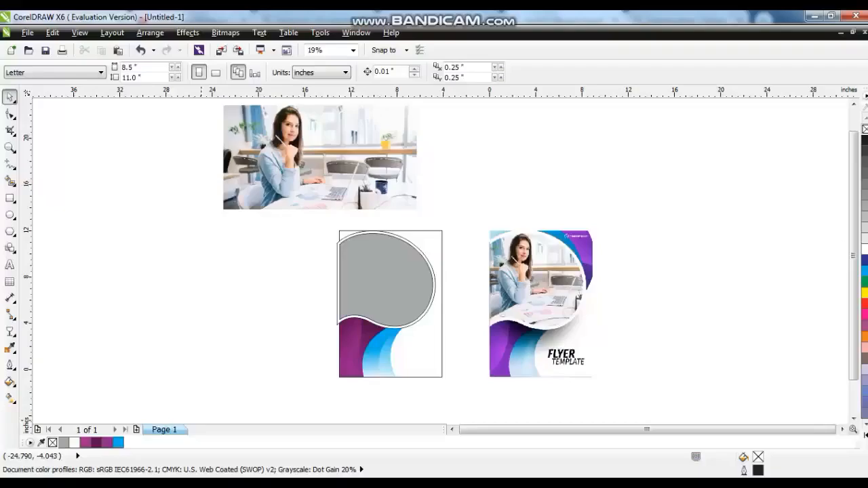
{"action": "right_click", "coordinate": [160, 213]}
{"action": "left_click", "coordinate": [188, 296]}
{"action": "left_click_drag", "start_coordinate": [536, 383], "coordinate": [415, 366]}
{"action": "left_click_drag", "start_coordinate": [576, 198], "coordinate": [495, 246]}
{"action": "left_click", "coordinate": [381, 237]}
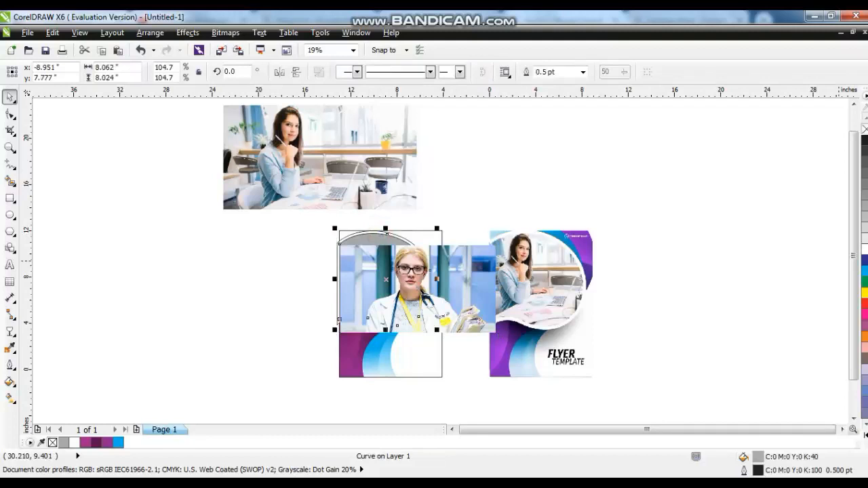
{"action": "left_click_drag", "start_coordinate": [387, 308], "coordinate": [372, 294]}
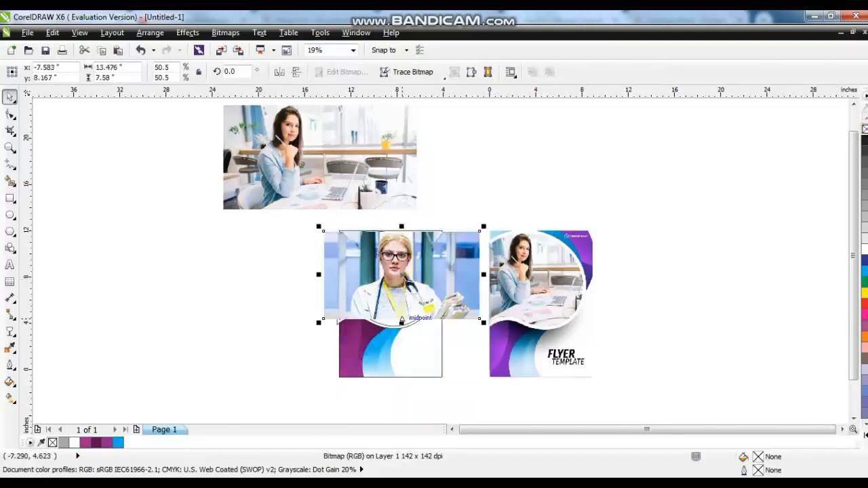
Stretch the doctor photo to about 13.2 by 8.3 inches so it covers the whole grey photo frame.
{"action": "key", "text": "shift+F2"}
{"action": "scroll", "coordinate": [404, 335], "scroll_direction": "down", "scroll_amount": 2}
{"action": "left_click_drag", "start_coordinate": [536, 352], "coordinate": [539, 374]}
{"action": "left_click_drag", "start_coordinate": [407, 374], "coordinate": [407, 385]}
{"action": "left_click_drag", "start_coordinate": [408, 224], "coordinate": [408, 218]}
{"action": "left_click_drag", "start_coordinate": [499, 268], "coordinate": [489, 268]}
{"action": "key", "text": "shift+F2"}
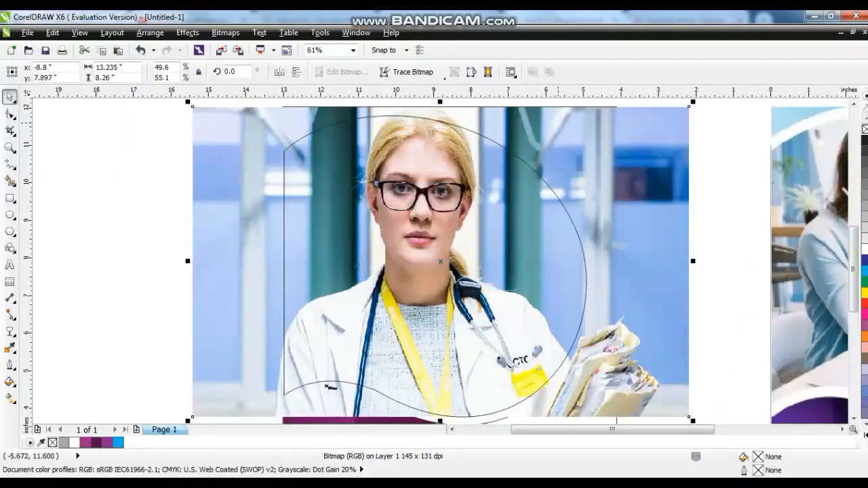
PowerClip the doctor photo inside the grey photo frame and remove that frame's outline.
{"action": "right_click", "coordinate": [557, 121]}
{"action": "left_click", "coordinate": [569, 16]}
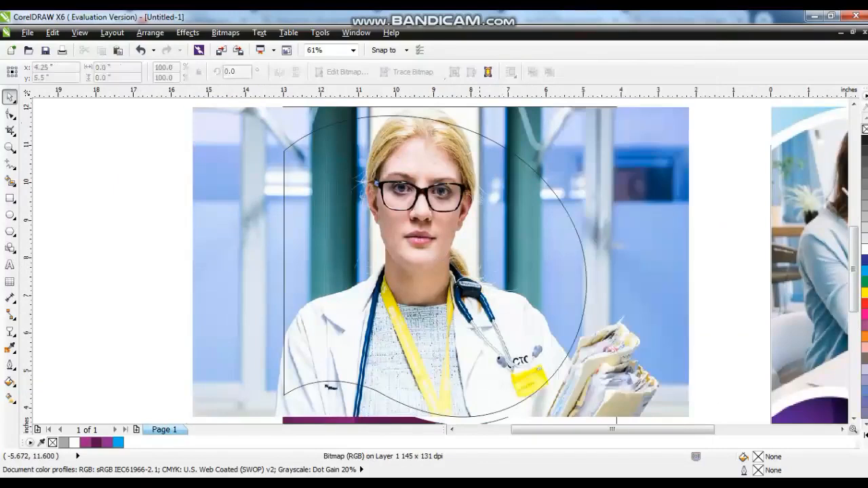
{"action": "left_click", "coordinate": [484, 135]}
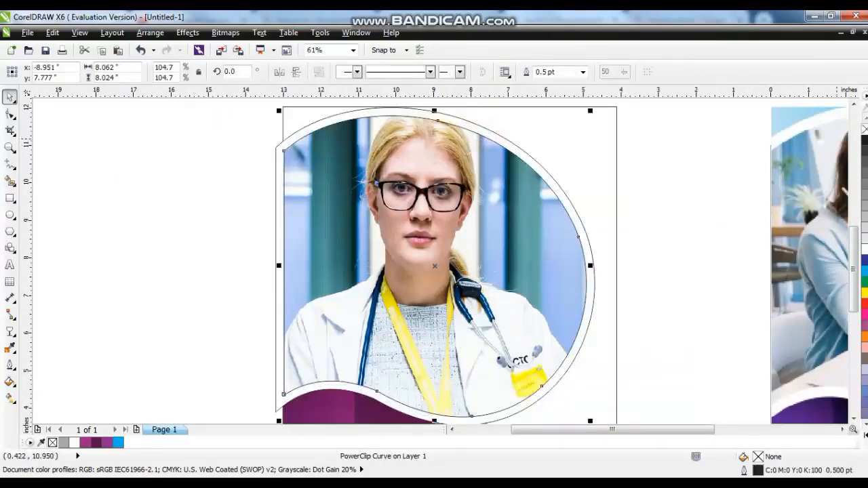
{"action": "right_click", "coordinate": [863, 129]}
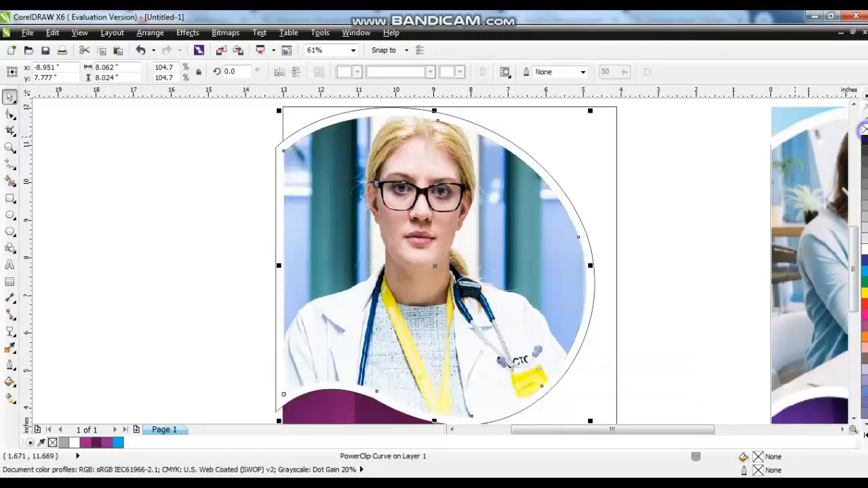
{"action": "left_click", "coordinate": [522, 146]}
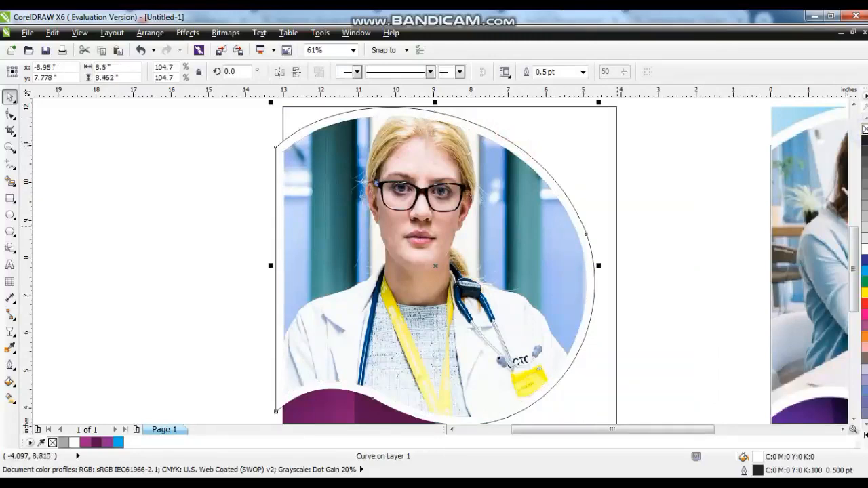
{"action": "left_click", "coordinate": [617, 226]}
Draw a circle about 8.5 inches across over the photo area of the reference flyer.
{"action": "key", "text": "shift+F2"}
{"action": "key", "text": "F3"}
{"action": "left_click", "coordinate": [460, 185]}
{"action": "left_click_drag", "start_coordinate": [465, 182], "coordinate": [776, 349]}
{"action": "key", "text": "shift+F2"}
{"action": "key", "text": "Escape"}
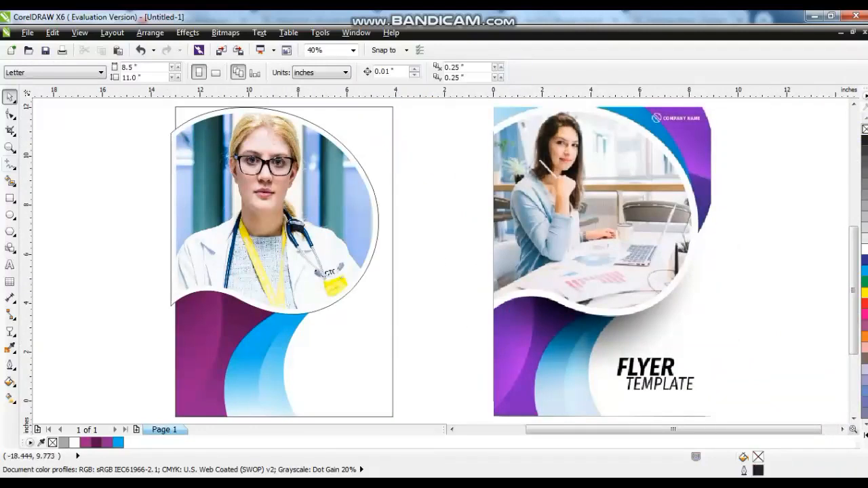
{"action": "left_click", "coordinate": [9, 164]}
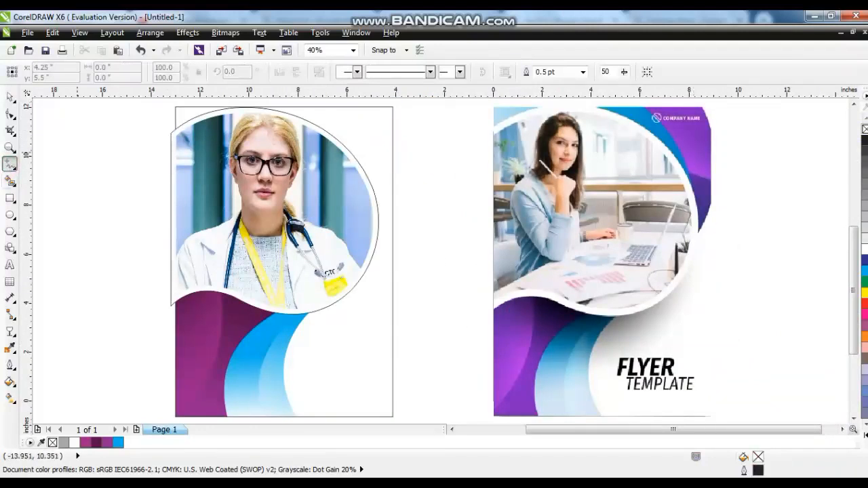
{"action": "left_click", "coordinate": [10, 214]}
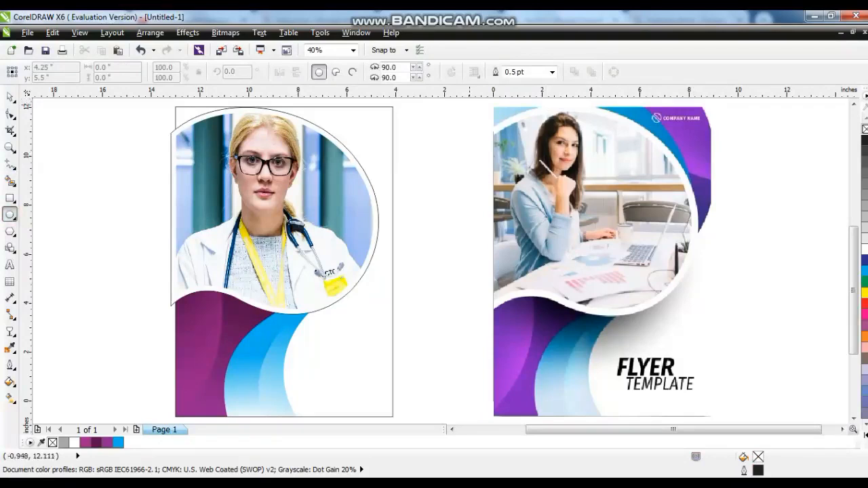
{"action": "left_click_drag", "start_coordinate": [472, 99], "coordinate": [472, 232]}
{"action": "key", "text": "ctrl+z"}
{"action": "left_click_drag", "start_coordinate": [485, 101], "coordinate": [692, 292]}
Enlarge the circle to about 9 inches across and place a duplicate up and to the right, matching the reference's purple corner arc.
{"action": "left_click", "coordinate": [9, 97]}
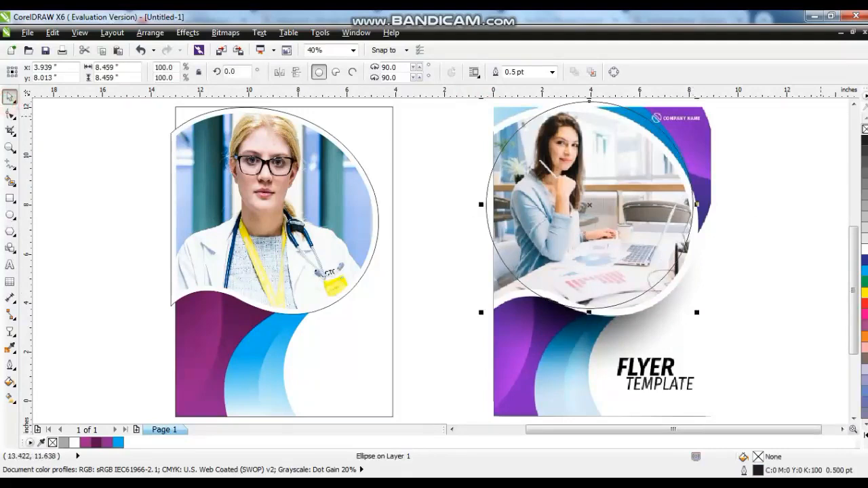
{"action": "left_click", "coordinate": [853, 104]}
{"action": "left_click_drag", "start_coordinate": [481, 167], "coordinate": [467, 148]}
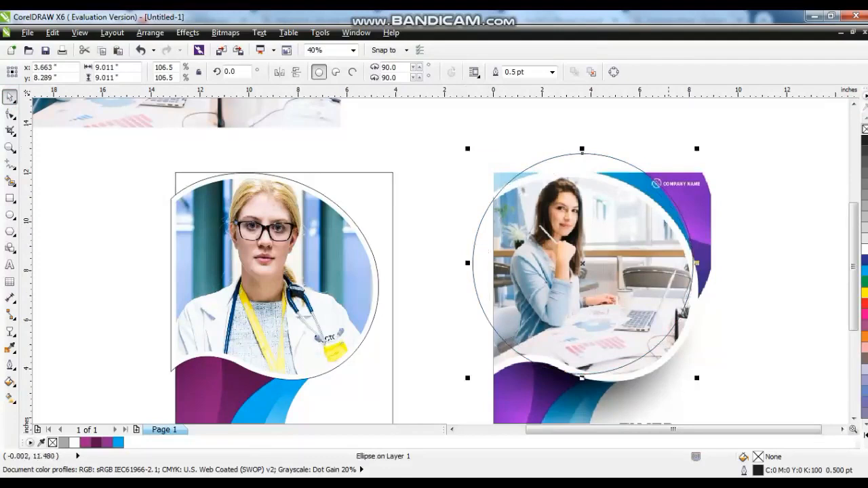
{"action": "left_click_drag", "start_coordinate": [581, 264], "coordinate": [607, 232]}
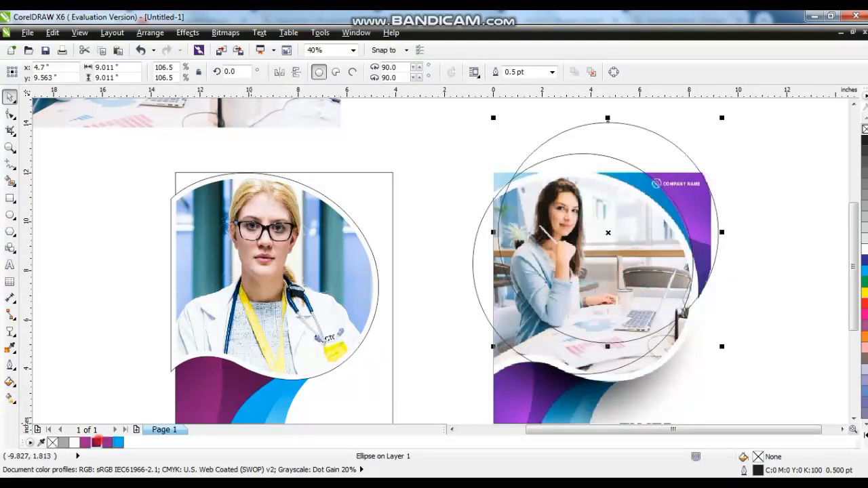
Fill the upper-right circle with a linear fountain fill from dark purple at its lower right to lighter purple near its top.
{"action": "left_click", "coordinate": [96, 442]}
{"action": "key", "text": "g"}
{"action": "left_click_drag", "start_coordinate": [700, 263], "coordinate": [665, 173]}
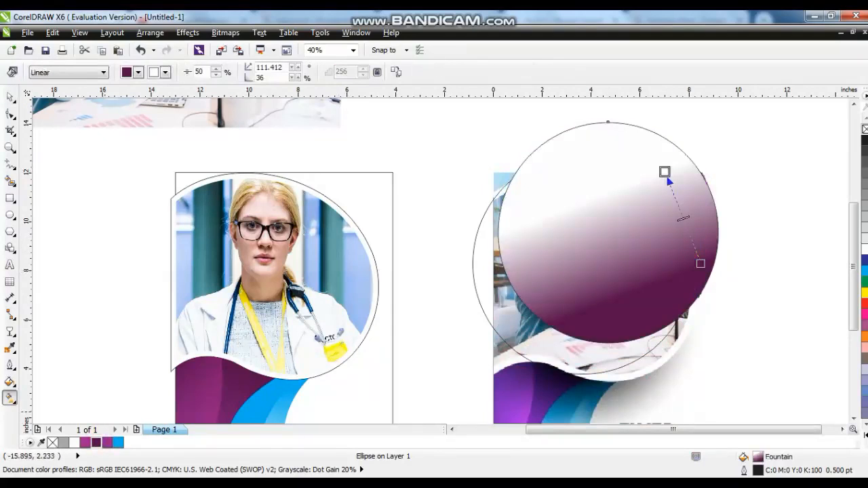
{"action": "left_click_drag", "start_coordinate": [107, 441], "coordinate": [657, 161]}
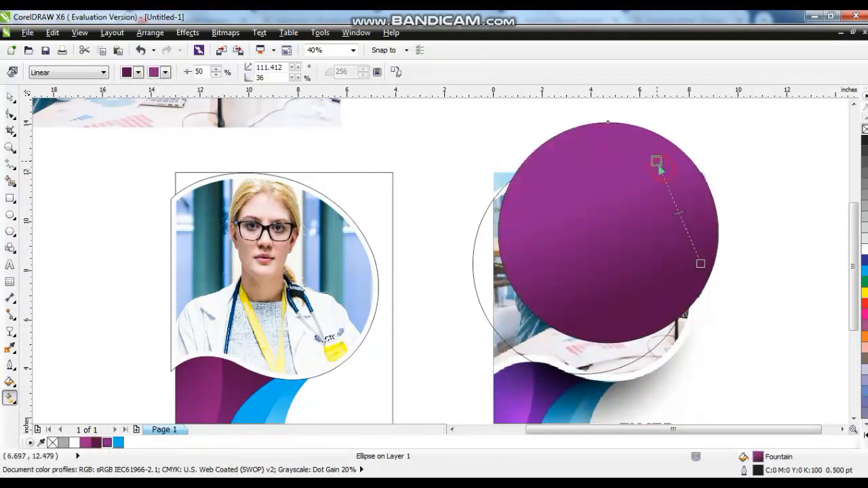
{"action": "key", "text": "space"}
Select both circles and move them onto the new flyer, aligned over its photo as in the reference.
{"action": "left_click", "coordinate": [481, 305]}
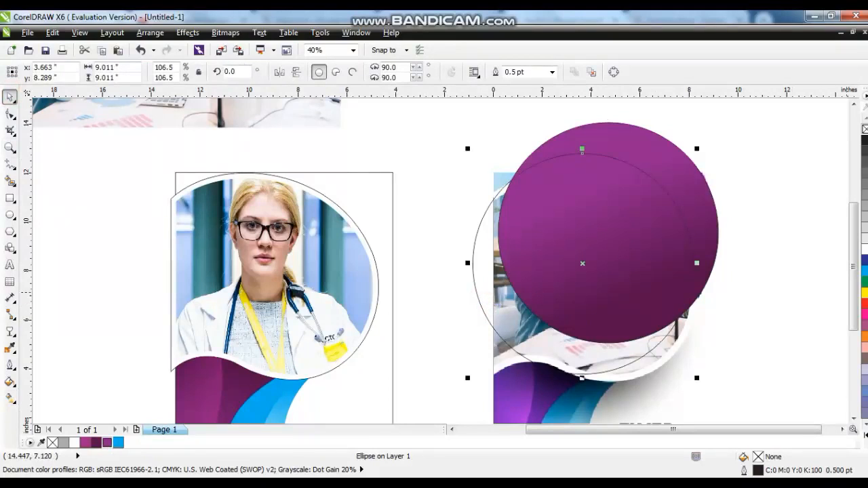
{"action": "left_click", "coordinate": [667, 161], "text": "shift"}
{"action": "left_click_drag", "start_coordinate": [596, 246], "coordinate": [314, 259]}
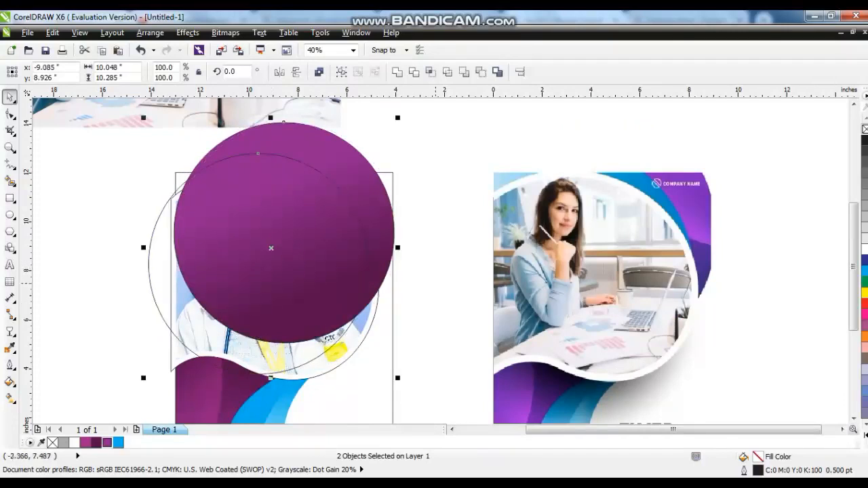
Fill the lower-left circle on the new flyer with solid blue (C100 M19 Y0 K0).
{"action": "left_click", "coordinate": [436, 283]}
{"action": "key", "text": "Tab"}
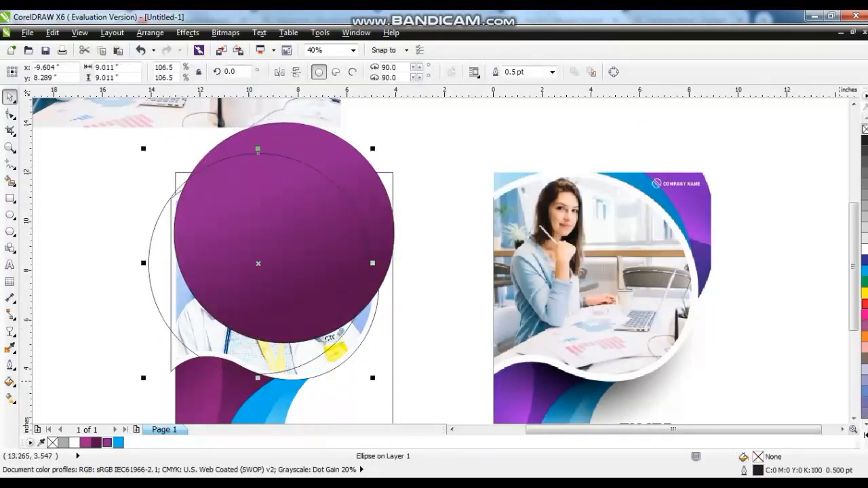
{"action": "left_click", "coordinate": [863, 268]}
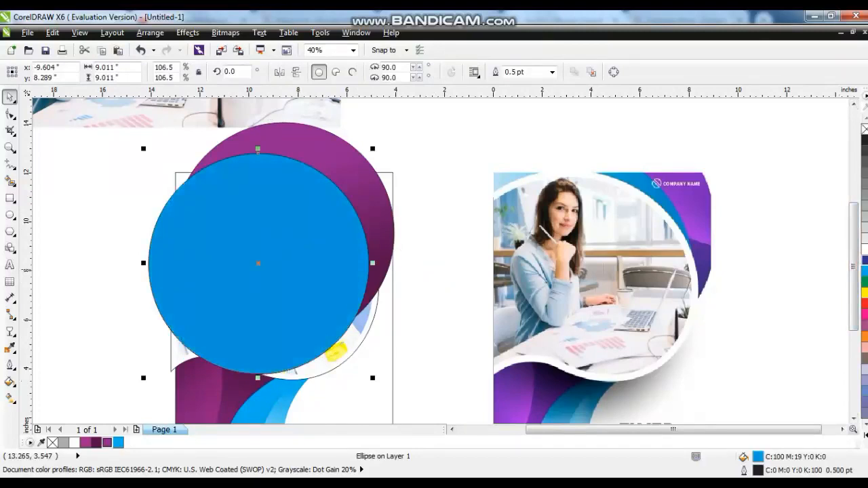
PowerClip the blue and purple circles inside the new flyer's page rectangle.
{"action": "left_click", "coordinate": [379, 203], "text": "shift"}
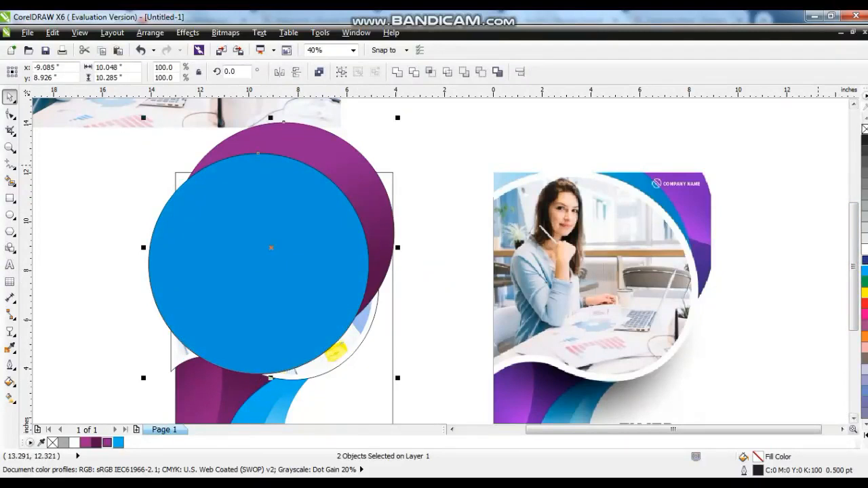
{"action": "left_click", "coordinate": [188, 33]}
{"action": "mouse_move", "coordinate": [228, 213]}
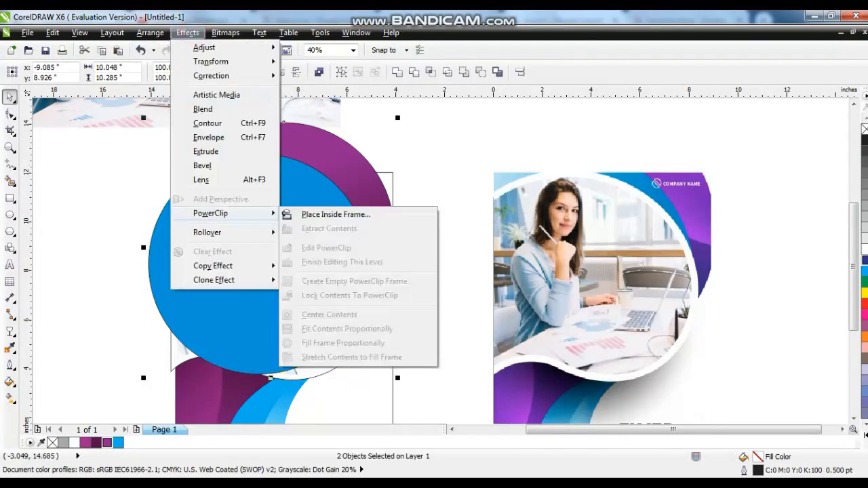
{"action": "left_click", "coordinate": [349, 211]}
{"action": "left_click", "coordinate": [391, 172]}
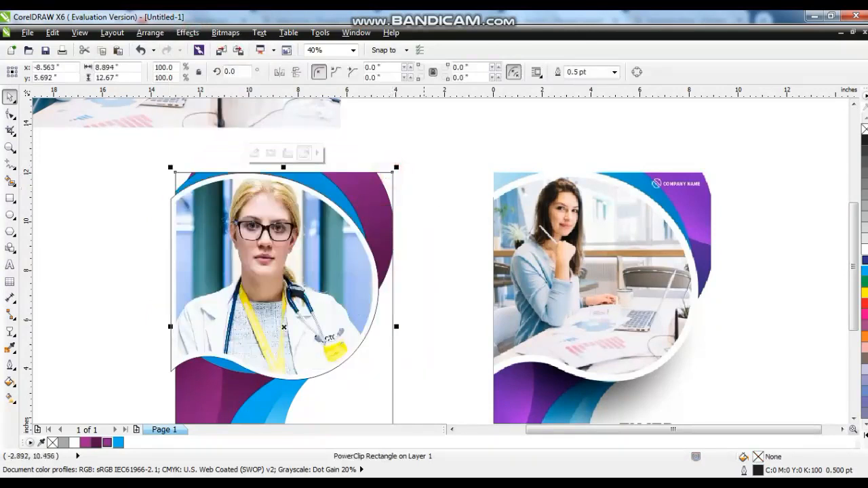
Remove the outline from the doctor photo's frame and PowerClip both photo shapes inside the page rectangle.
{"action": "left_click", "coordinate": [424, 229]}
{"action": "right_click", "coordinate": [345, 185]}
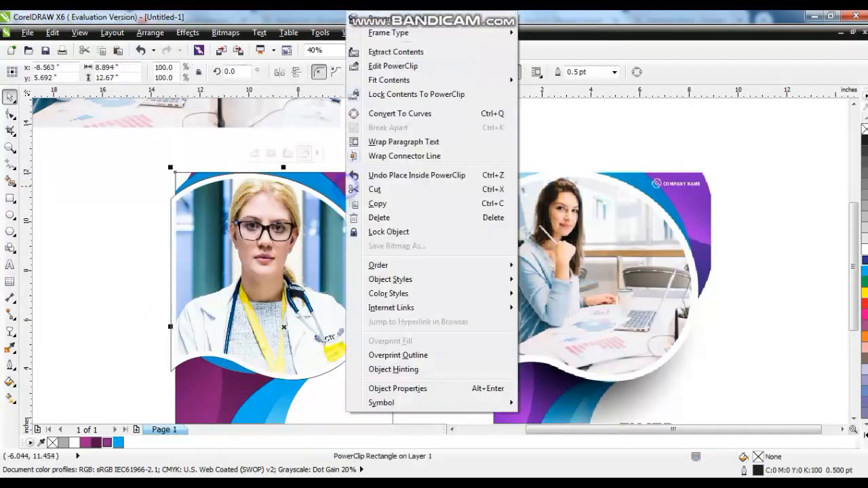
{"action": "left_click", "coordinate": [101, 234]}
{"action": "left_click_drag", "start_coordinate": [143, 158], "coordinate": [389, 393]}
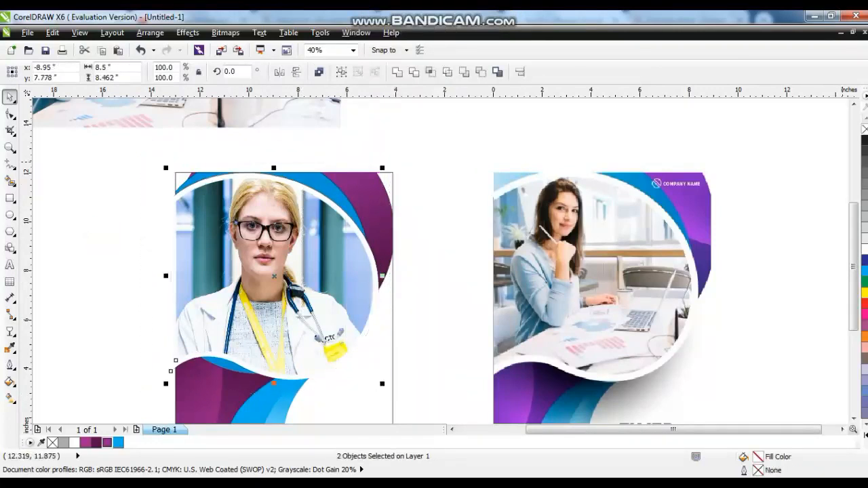
{"action": "right_click", "coordinate": [263, 194]}
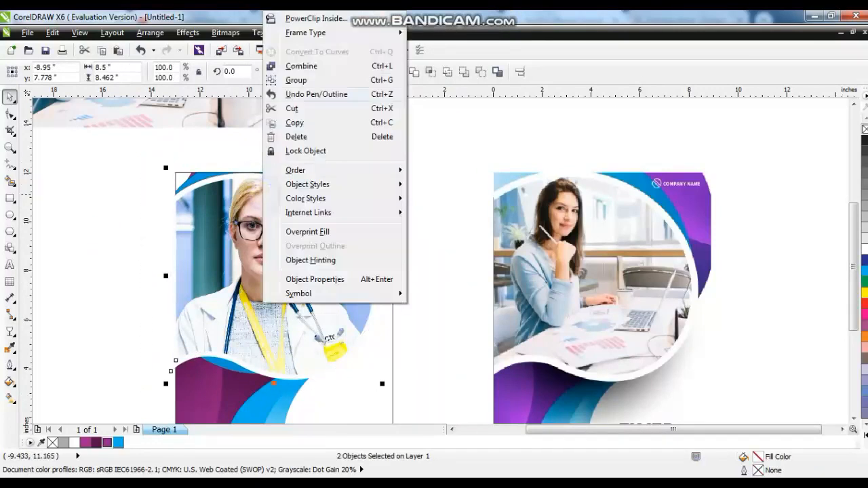
{"action": "left_click", "coordinate": [299, 19]}
{"action": "left_click", "coordinate": [284, 264]}
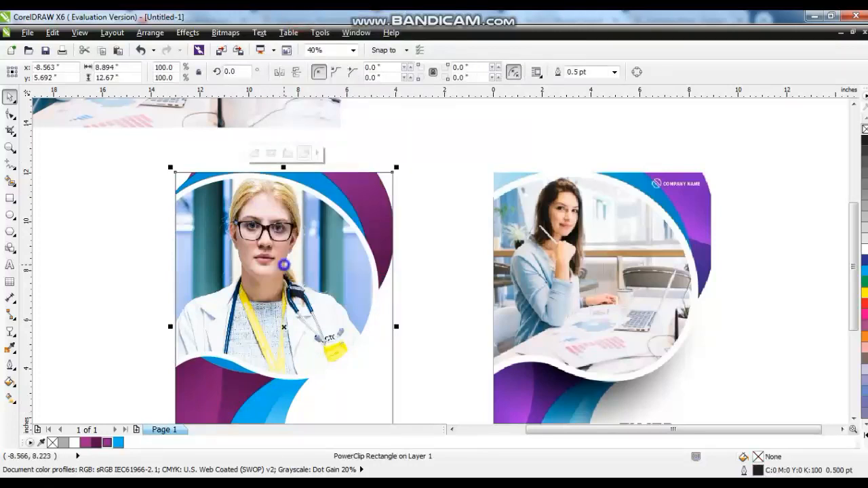
Edit the flyer's PowerClip contents, convert the blue circle to curves and raise its bottom node behind the photo.
{"action": "right_click", "coordinate": [284, 264]}
{"action": "left_click", "coordinate": [331, 66]}
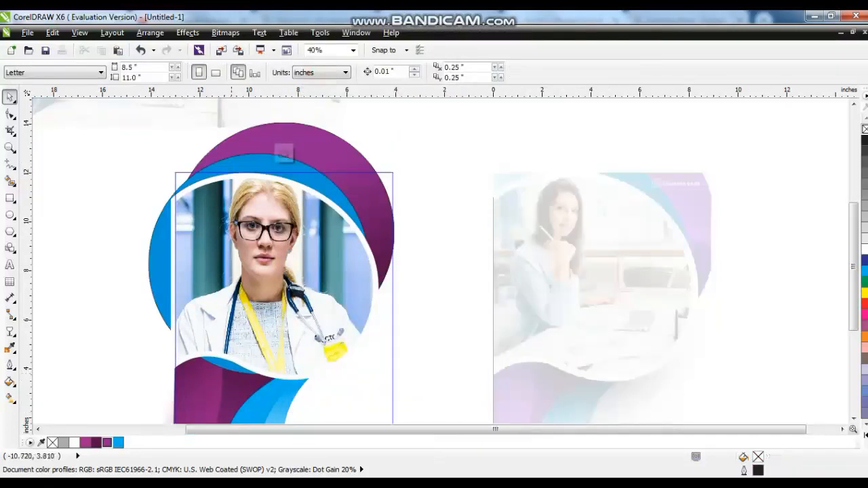
{"action": "left_click", "coordinate": [234, 360]}
{"action": "left_click", "coordinate": [10, 114]}
{"action": "key", "text": "ctrl+q"}
{"action": "left_click_drag", "start_coordinate": [258, 373], "coordinate": [260, 364]}
Add an outline-free cyan (C100) rectangle about 5.4 by 4.3 inches at the flyer's upper-left corner with a diagonal linear transparency.
{"action": "left_click", "coordinate": [10, 197]}
{"action": "mouse_move", "coordinate": [130, 157]}
{"action": "left_mouse_down"}
{"action": "mouse_move", "coordinate": [214, 262]}
{"action": "mouse_move", "coordinate": [263, 261]}
{"action": "left_mouse_up"}
{"action": "left_click", "coordinate": [864, 270]}
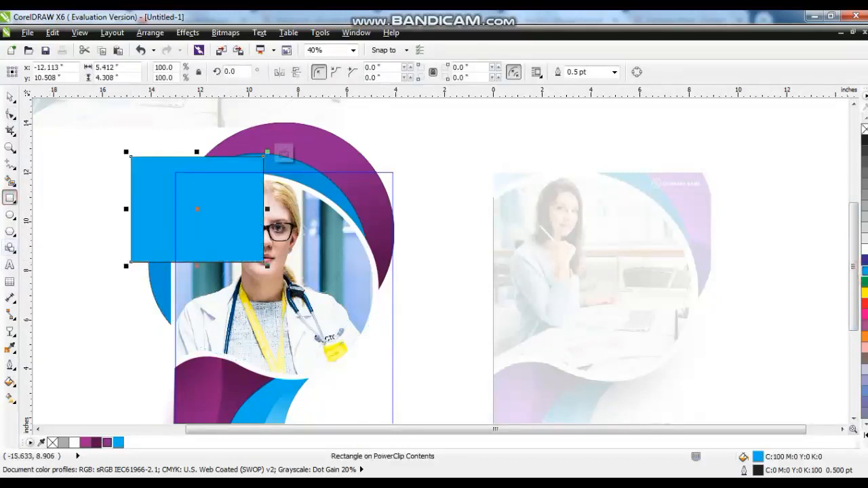
{"action": "left_click", "coordinate": [9, 330]}
{"action": "left_click_drag", "start_coordinate": [175, 172], "coordinate": [223, 215]}
{"action": "left_click", "coordinate": [9, 97]}
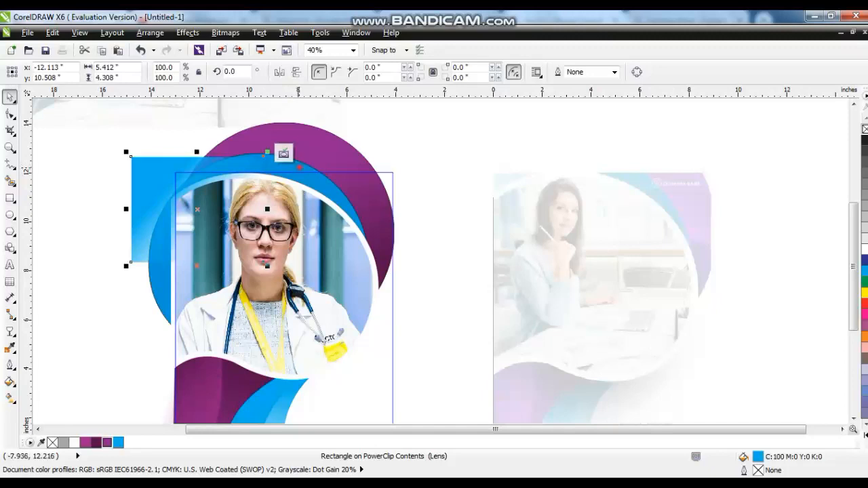
Apply a linear transparency fading both circles toward the upper left, and remove their outlines.
{"action": "left_click", "coordinate": [299, 167]}
{"action": "left_click", "coordinate": [342, 143], "text": "shift"}
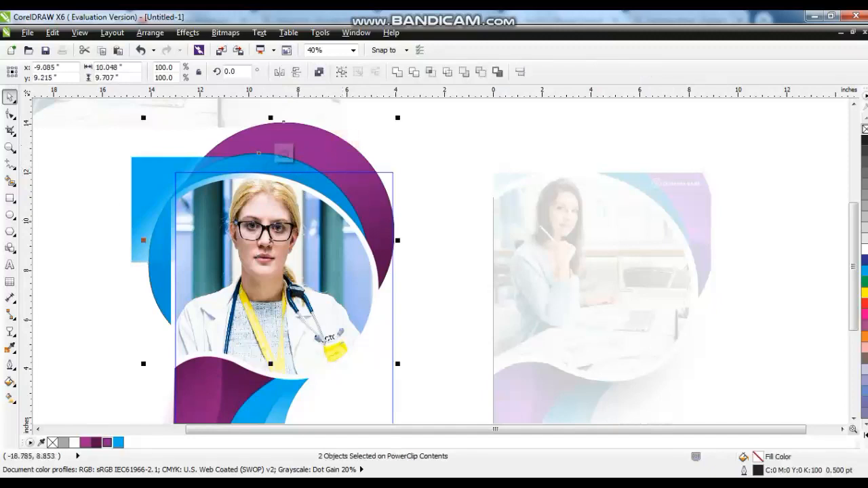
{"action": "left_click", "coordinate": [10, 331]}
{"action": "left_click_drag", "start_coordinate": [227, 166], "coordinate": [281, 185]}
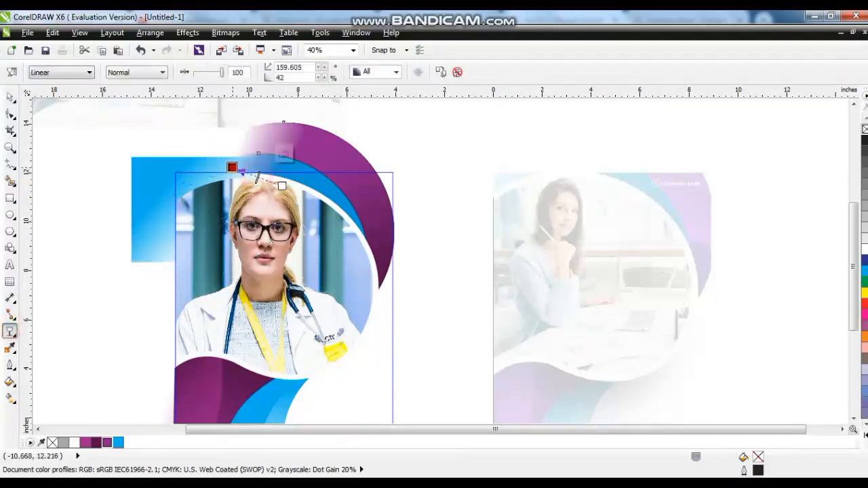
{"action": "key", "text": "space"}
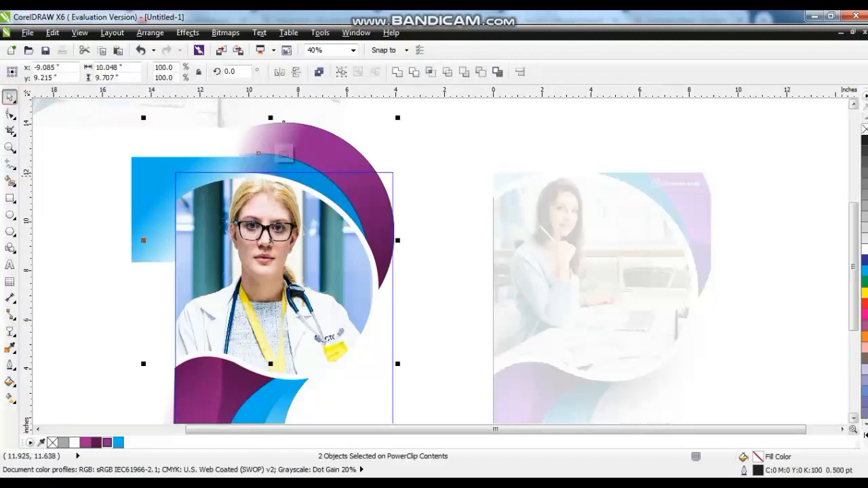
{"action": "right_click", "coordinate": [863, 129]}
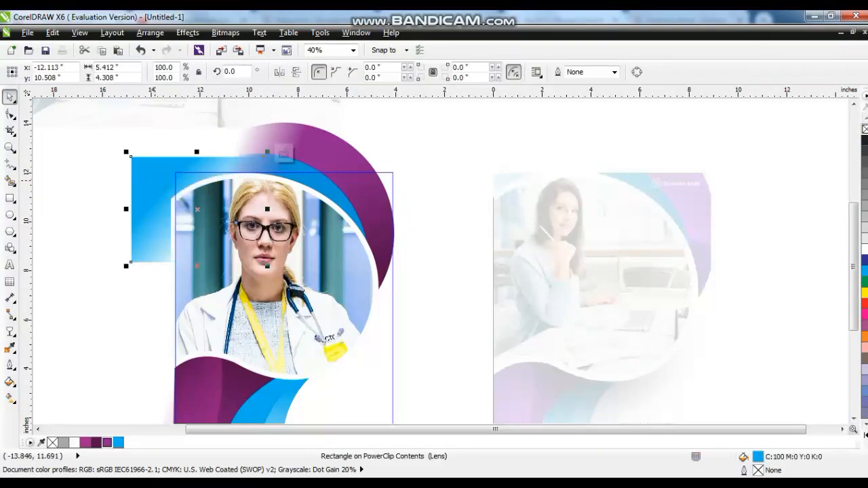
Send the cyan rectangle to the back of the layer and finish editing the PowerClip contents.
{"action": "right_click", "coordinate": [168, 185]}
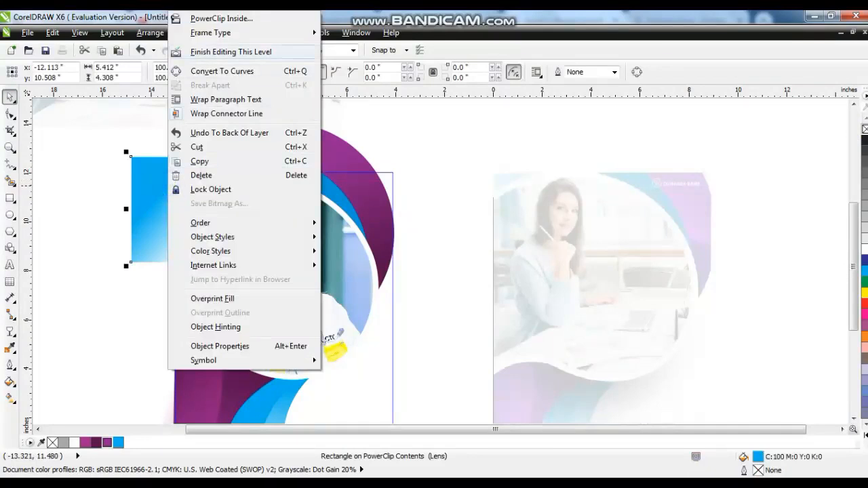
{"action": "left_click", "coordinate": [230, 51]}
{"action": "left_click", "coordinate": [541, 287], "text": "shift"}
{"action": "scroll", "coordinate": [540, 287], "scroll_direction": "down", "scroll_amount": 3}
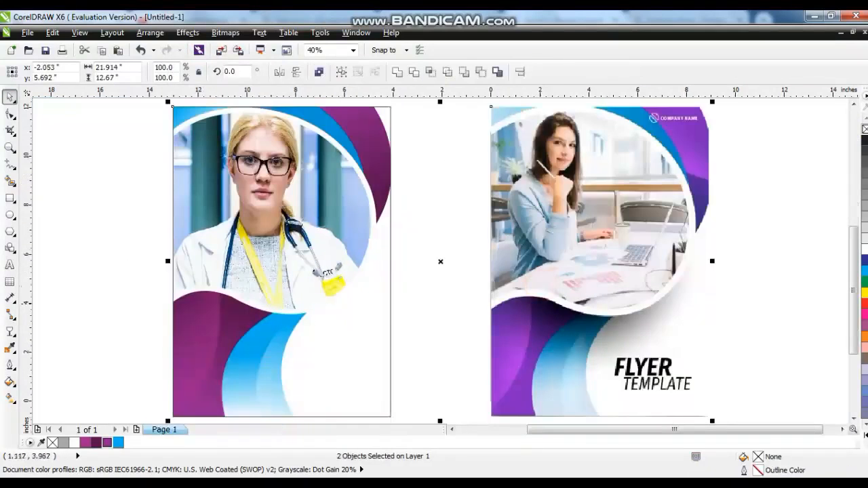
{"action": "left_click", "coordinate": [428, 324]}
Add the two-line title RAHBAR CLINIC in CityDBol, enlarged to about 69 pt in the flyer's lower-right white area and split into separate lines.
{"action": "left_click", "coordinate": [10, 265]}
{"action": "left_click", "coordinate": [55, 256]}
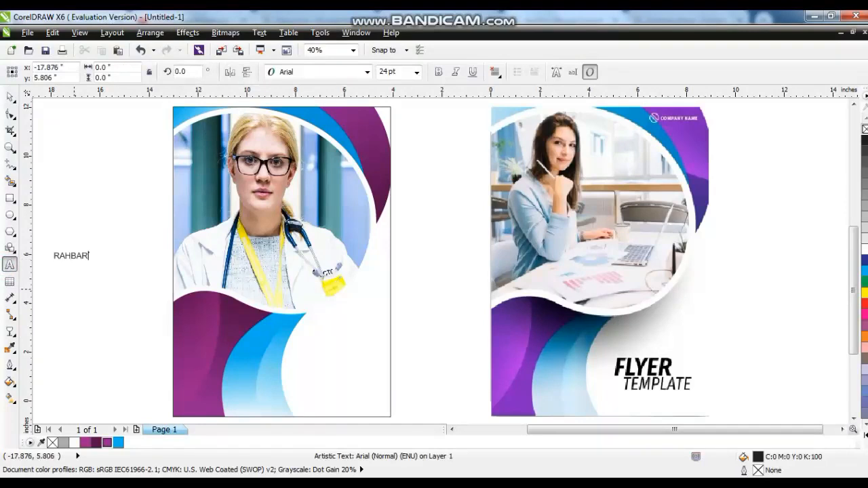
{"action": "left_click", "coordinate": [9, 97]}
{"action": "left_click", "coordinate": [367, 72]}
{"action": "scroll", "coordinate": [369, 300], "scroll_direction": "down", "scroll_amount": 5}
{"action": "left_click", "coordinate": [371, 305]}
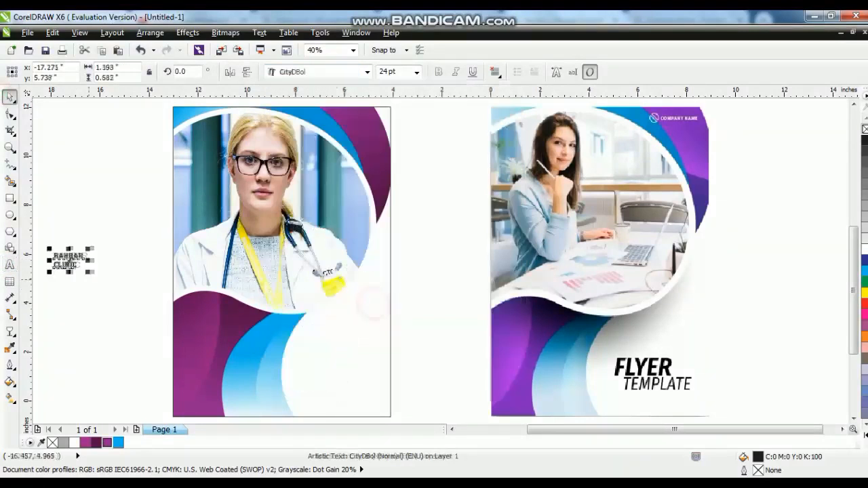
{"action": "left_click_drag", "start_coordinate": [86, 271], "coordinate": [337, 369]}
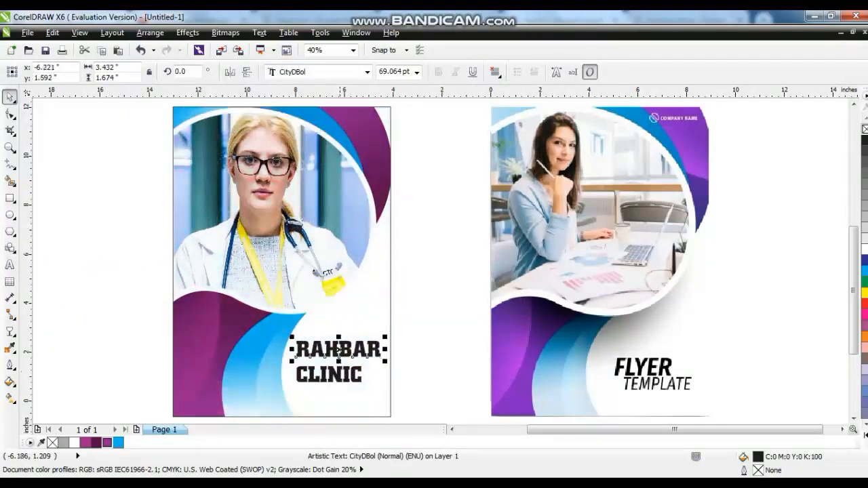
Center CLINIC beneath RAHBAR and scale it down so it is smaller than the first line.
{"action": "left_click", "coordinate": [336, 370]}
{"action": "left_click", "coordinate": [347, 350], "text": "shift"}
{"action": "key", "text": "c"}
{"action": "left_click", "coordinate": [401, 380]}
{"action": "left_click", "coordinate": [368, 376]}
{"action": "left_click", "coordinate": [368, 376]}
{"action": "left_click_drag", "start_coordinate": [379, 386], "coordinate": [346, 374]}
{"action": "left_click", "coordinate": [434, 388]}
{"action": "left_click", "coordinate": [429, 355]}
{"action": "left_click_drag", "start_coordinate": [421, 322], "coordinate": [282, 387]}
{"action": "left_click", "coordinate": [430, 349]}
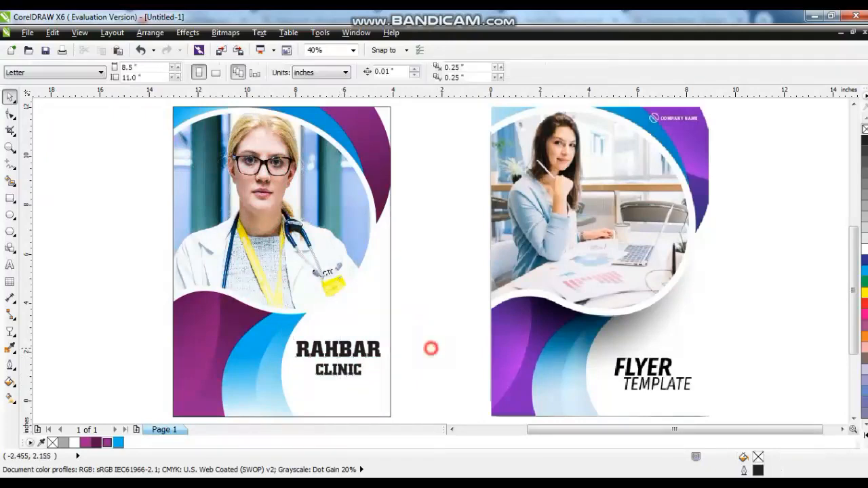
{"action": "left_click_drag", "start_coordinate": [419, 322], "coordinate": [282, 391]}
{"action": "left_click_drag", "start_coordinate": [353, 347], "coordinate": [353, 357]}
{"action": "key", "text": "ctrl+z"}
{"action": "left_click", "coordinate": [431, 325]}
Move both title lines straight down about 0.5 inch within the flyer's white area.
{"action": "left_click_drag", "start_coordinate": [430, 326], "coordinate": [285, 390]}
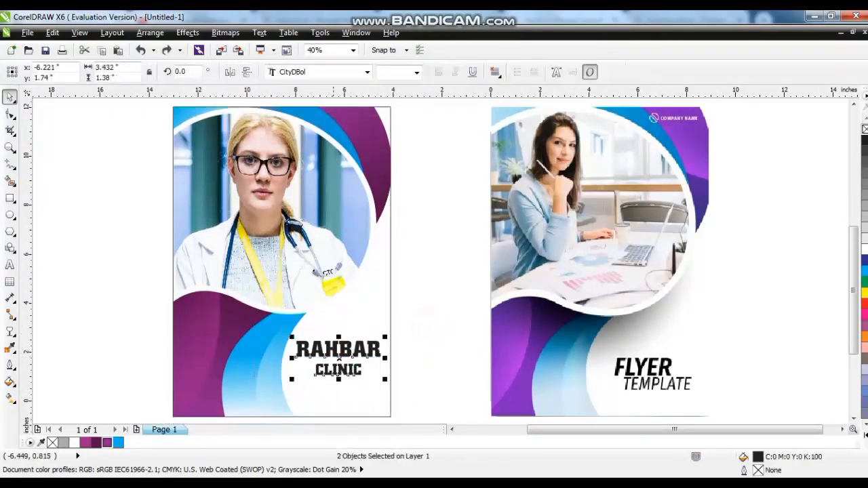
{"action": "left_click_drag", "start_coordinate": [337, 353], "coordinate": [337, 366]}
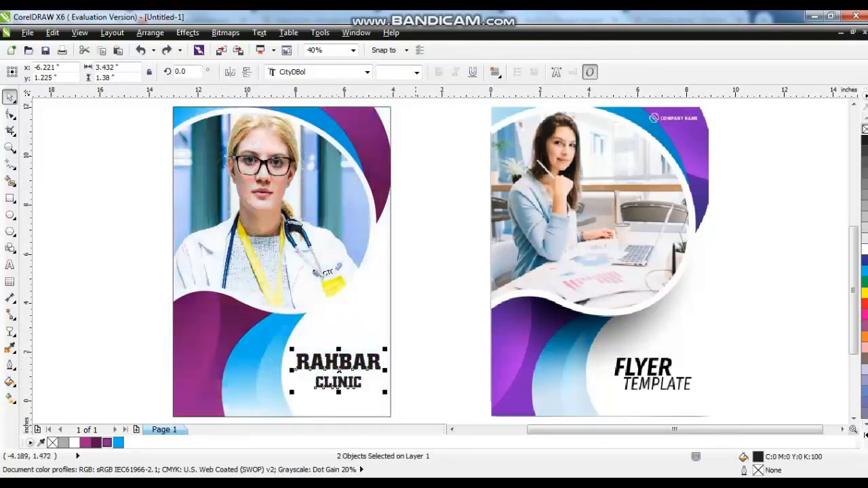
{"action": "left_click", "coordinate": [414, 360]}
{"action": "scroll", "coordinate": [435, 361], "scroll_direction": "down", "scroll_amount": 2}
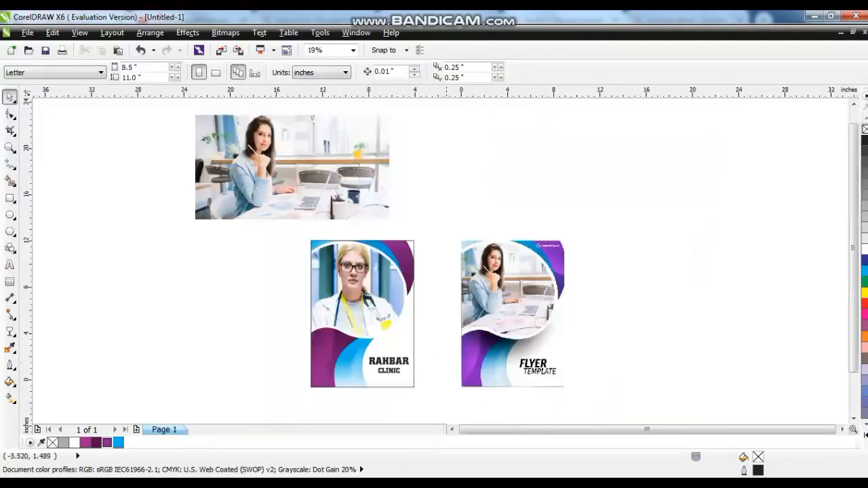
{"action": "left_click_drag", "start_coordinate": [287, 235], "coordinate": [588, 397]}
{"action": "key", "text": "shift+F2"}
{"action": "key", "text": "Escape"}
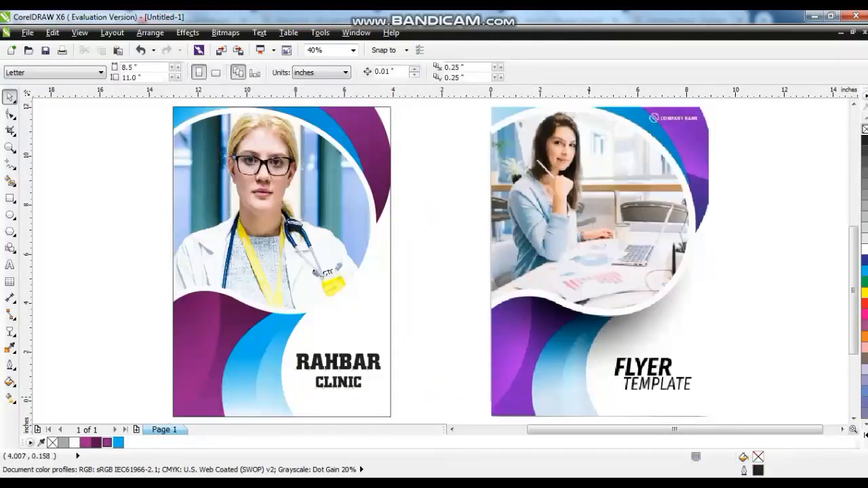
{"action": "key", "text": "alt+Tab"}
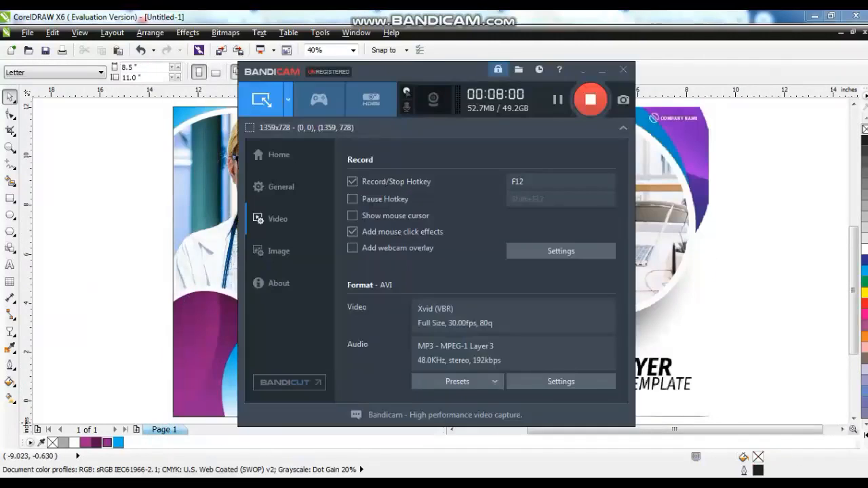